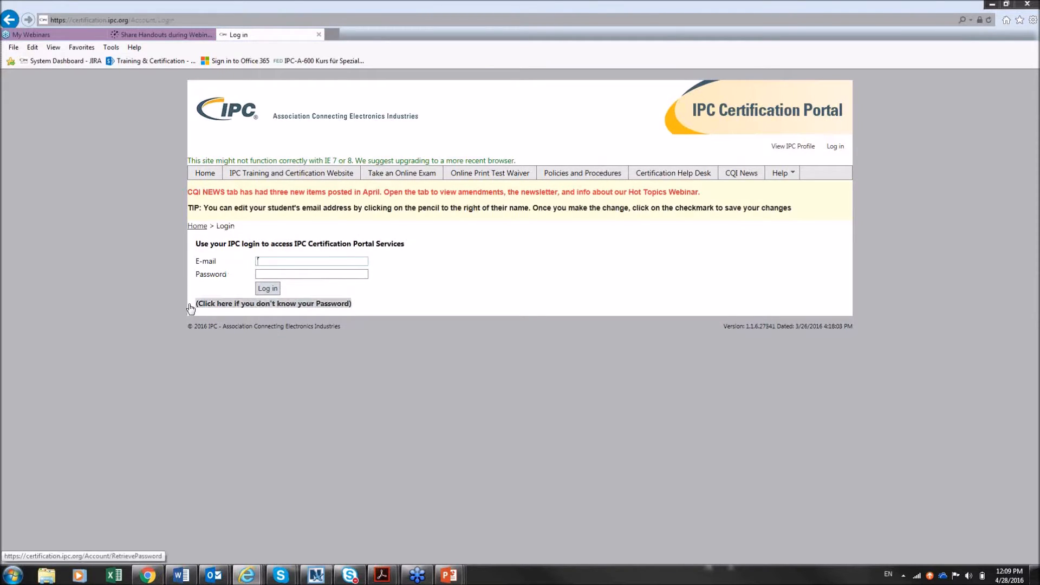
From the forgotten-password page, choose the account e-mail from suggestions and request a password reminder
{"action": "left_click", "coordinate": [218, 306]}
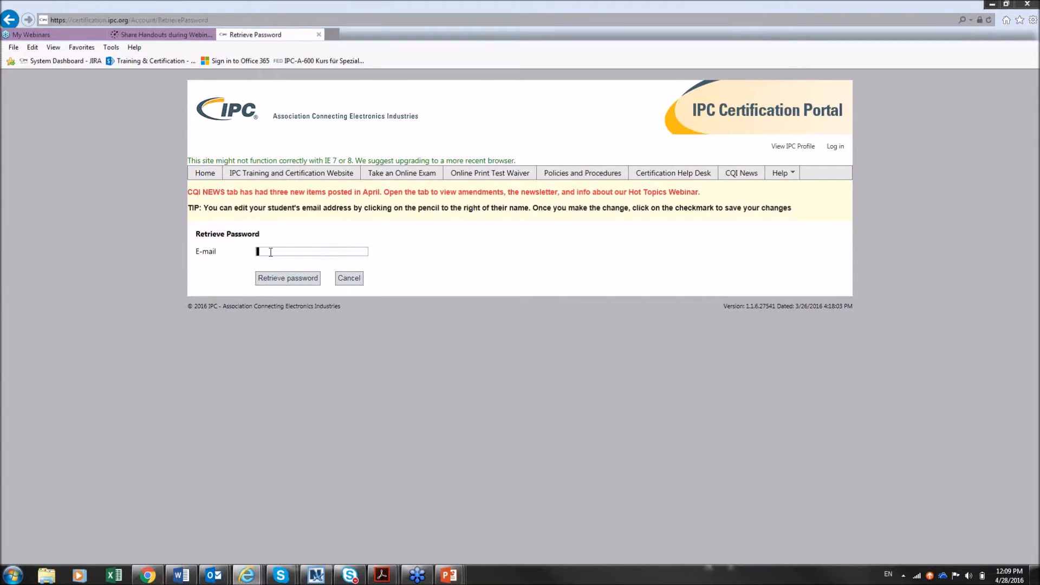
{"action": "left_click", "coordinate": [270, 252]}
{"action": "type", "text": "amy"}
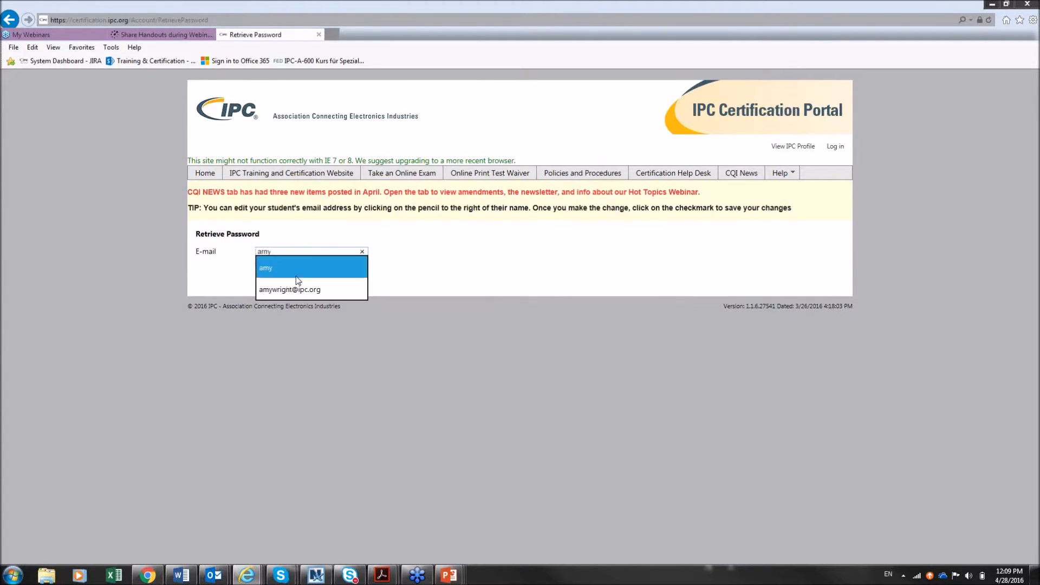
{"action": "left_click", "coordinate": [296, 289]}
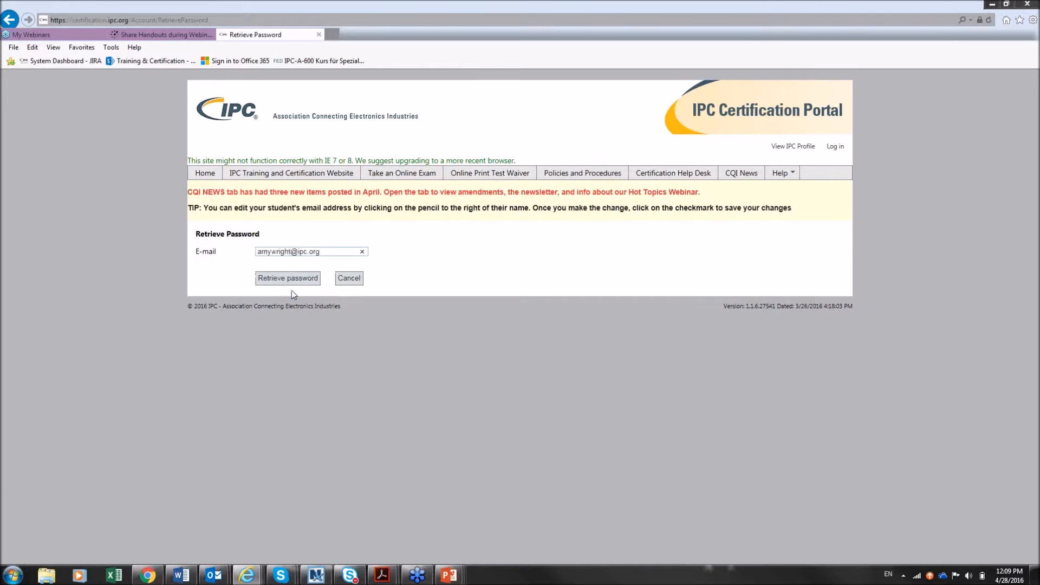
{"action": "left_click", "coordinate": [284, 284]}
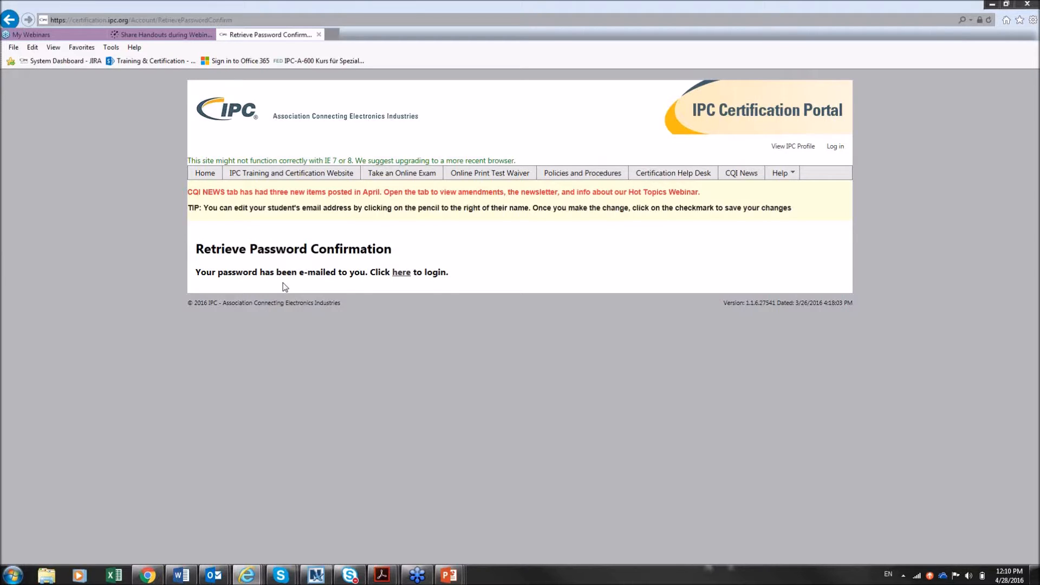
Log in with the saved account e-mail and password, then open View/Edit Classes
{"action": "left_click", "coordinate": [209, 179]}
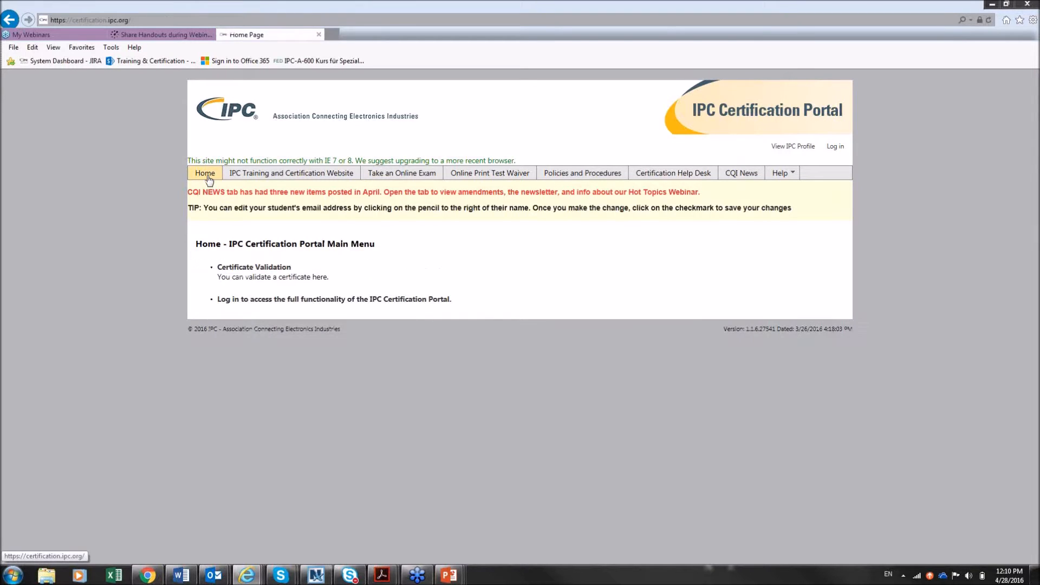
{"action": "left_click", "coordinate": [254, 301]}
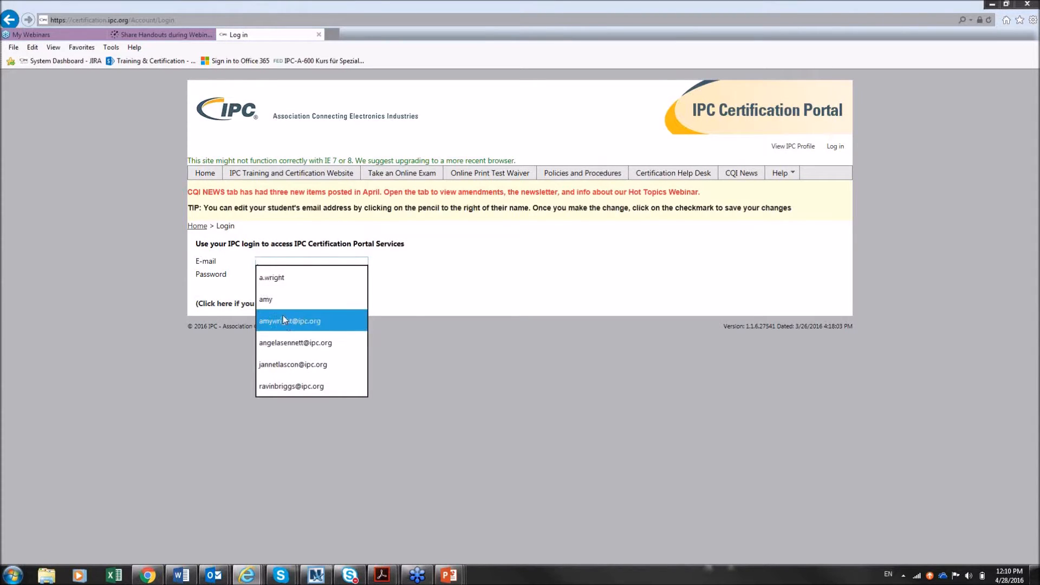
{"action": "left_click", "coordinate": [283, 319]}
{"action": "left_click", "coordinate": [326, 275]}
{"action": "type", "text": "*******"}
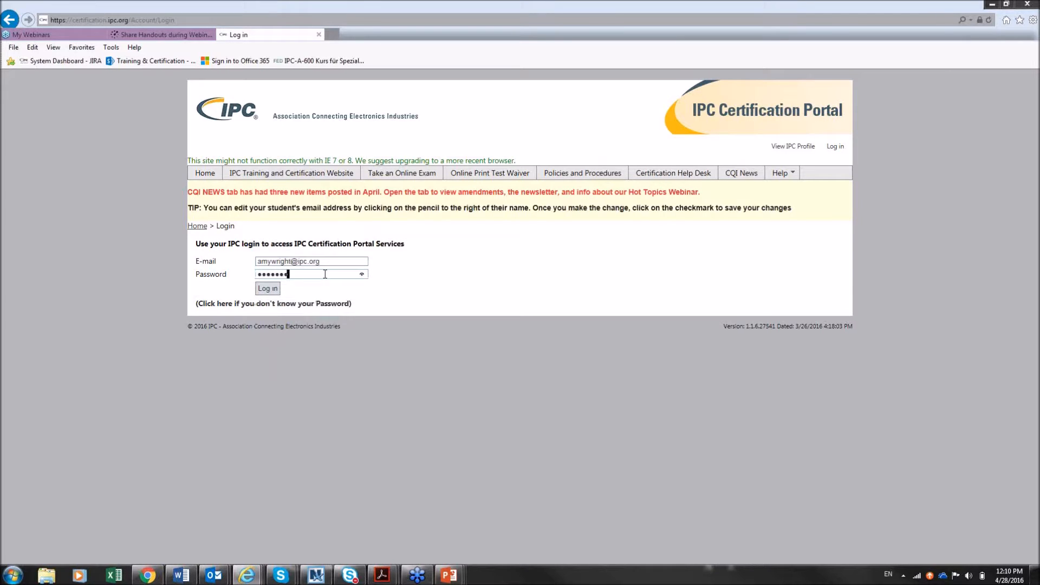
{"action": "left_click", "coordinate": [273, 289]}
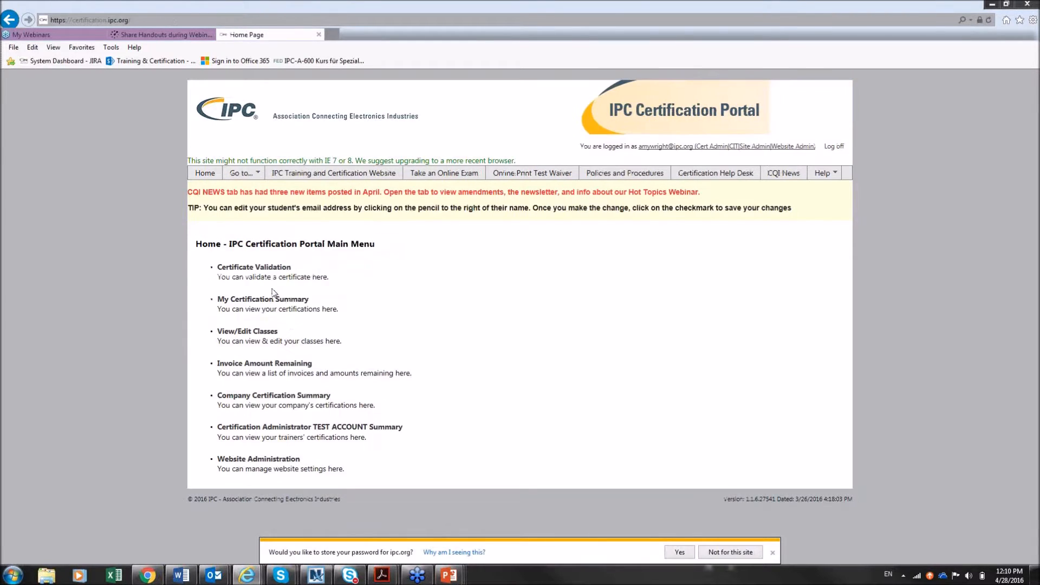
{"action": "left_click", "coordinate": [253, 331]}
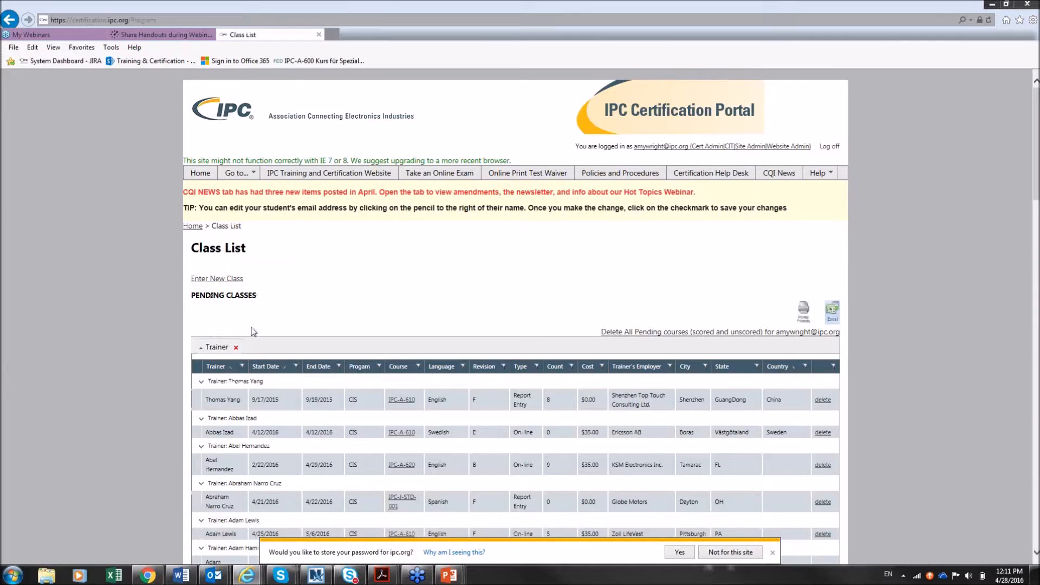
Filter the Trainer column to entries that contain the logged-in trainer's name
{"action": "left_click", "coordinate": [243, 367]}
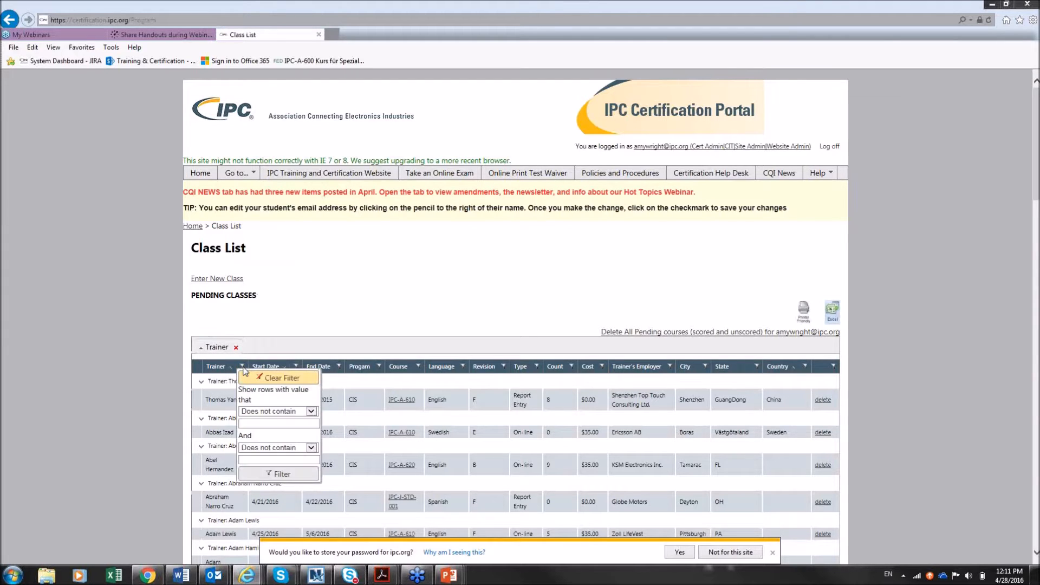
{"action": "left_click", "coordinate": [285, 411]}
{"action": "left_click", "coordinate": [272, 437]}
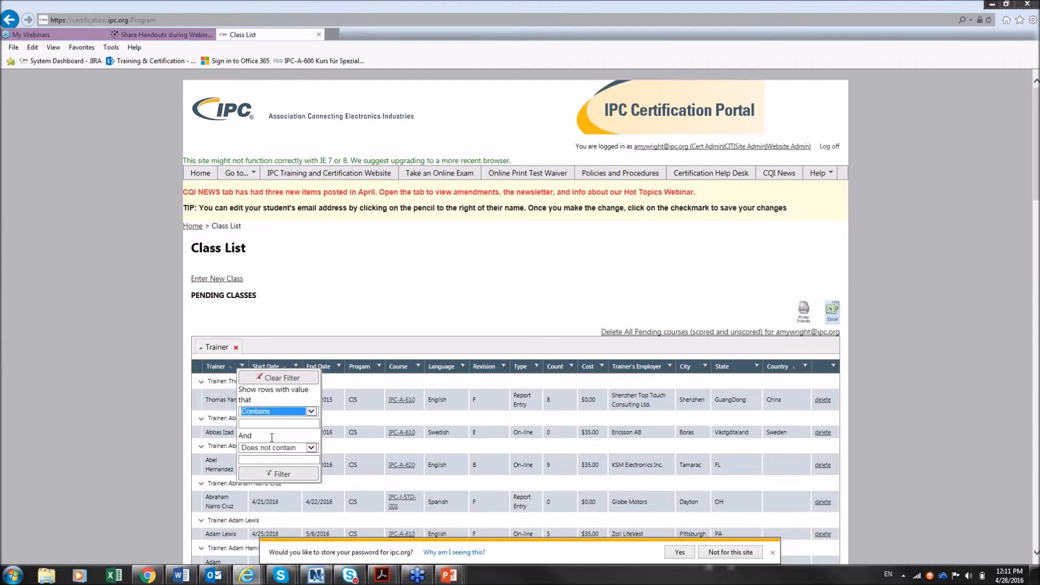
{"action": "left_click", "coordinate": [263, 423]}
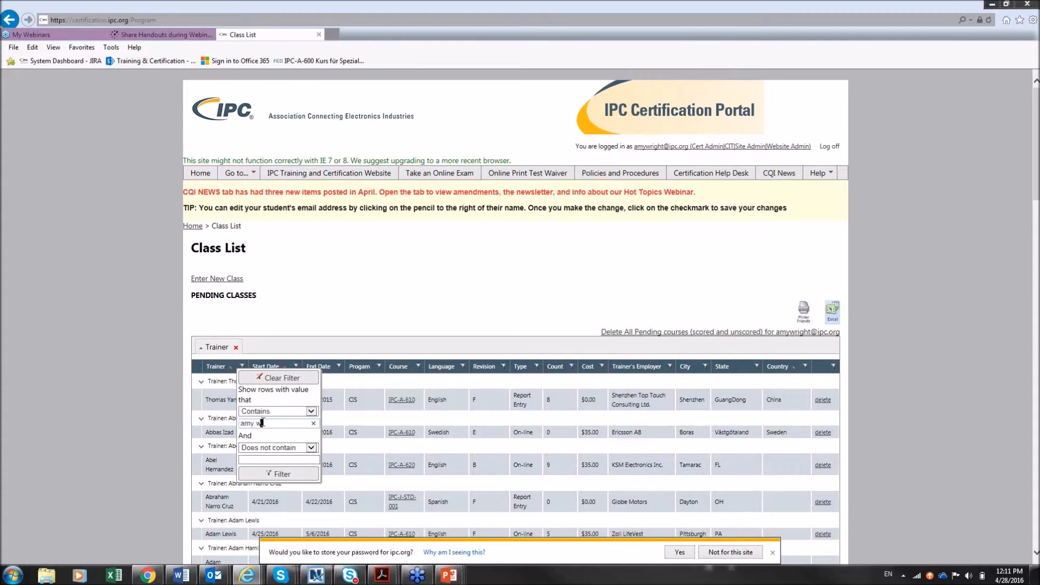
{"action": "left_click", "coordinate": [279, 474]}
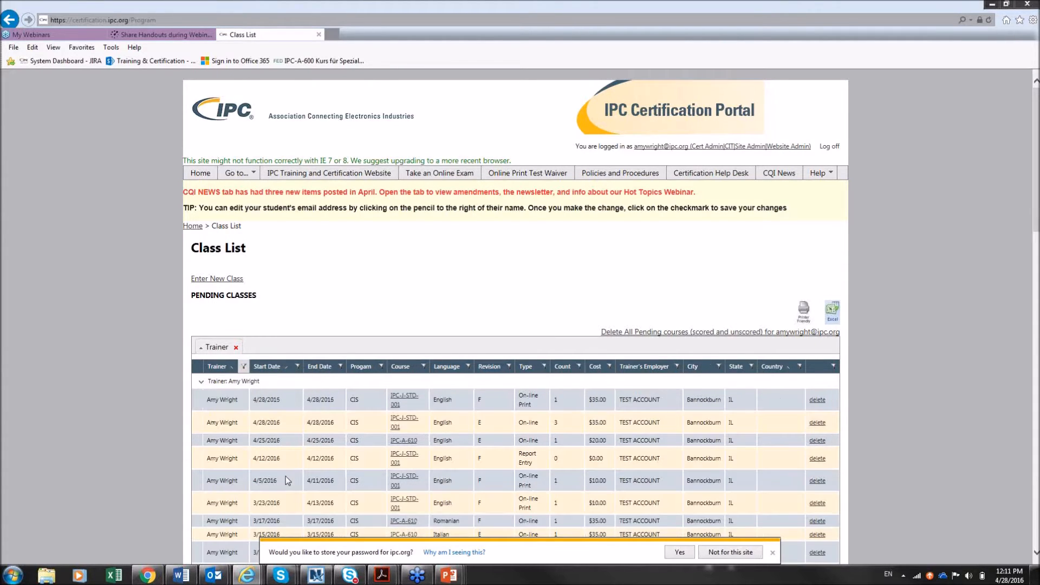
Open the English IPC-J-STD-001 class and scroll down to its enrolled students grid
{"action": "left_click", "coordinate": [398, 427]}
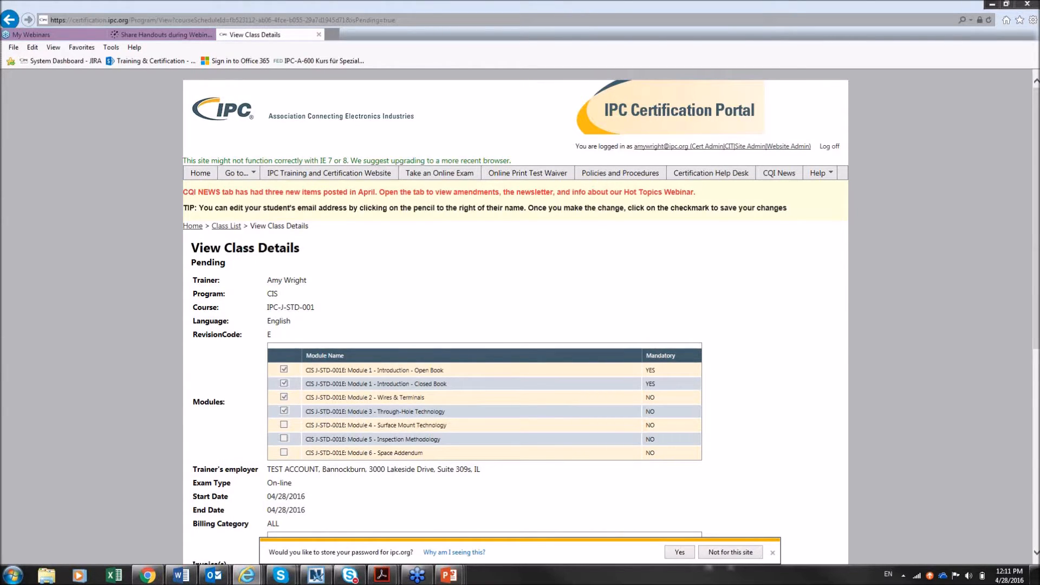
{"action": "left_click_drag", "start_coordinate": [1037, 111], "coordinate": [1035, 334]}
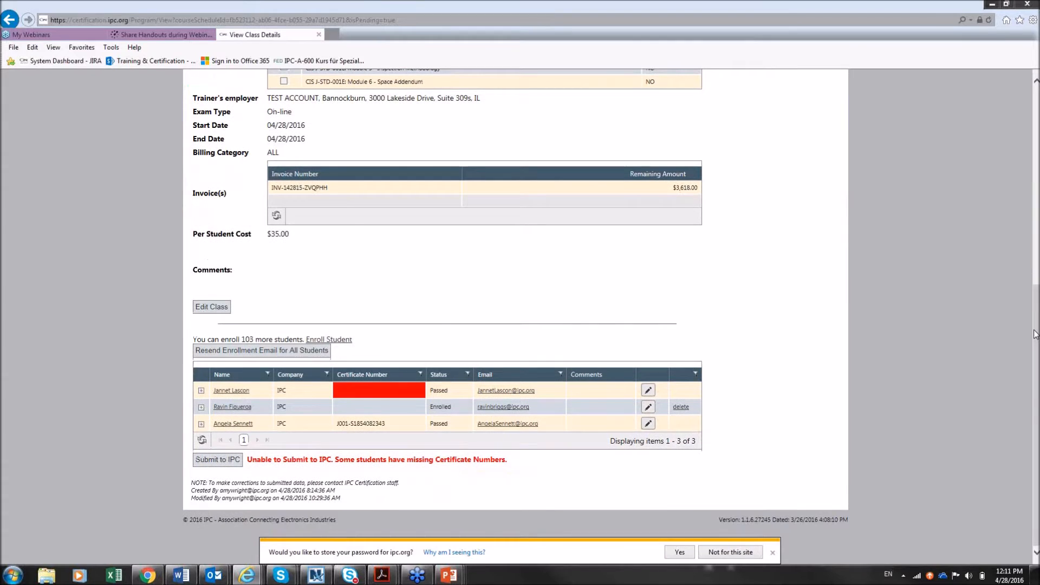
Fix the second student's e-mail by replacing a wrong character with 'f', then save the row
{"action": "left_click", "coordinate": [648, 407]}
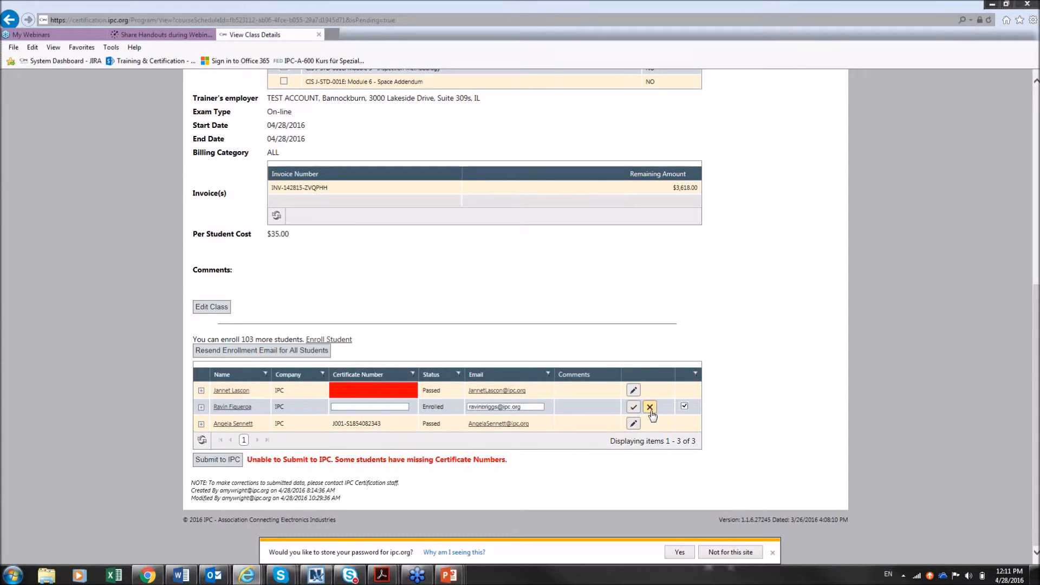
{"action": "left_click", "coordinate": [497, 408]}
{"action": "key", "text": "BackSpace"}
{"action": "key", "text": "BackSpace"}
{"action": "key", "text": "BackSpace"}
{"action": "left_click", "coordinate": [634, 409]}
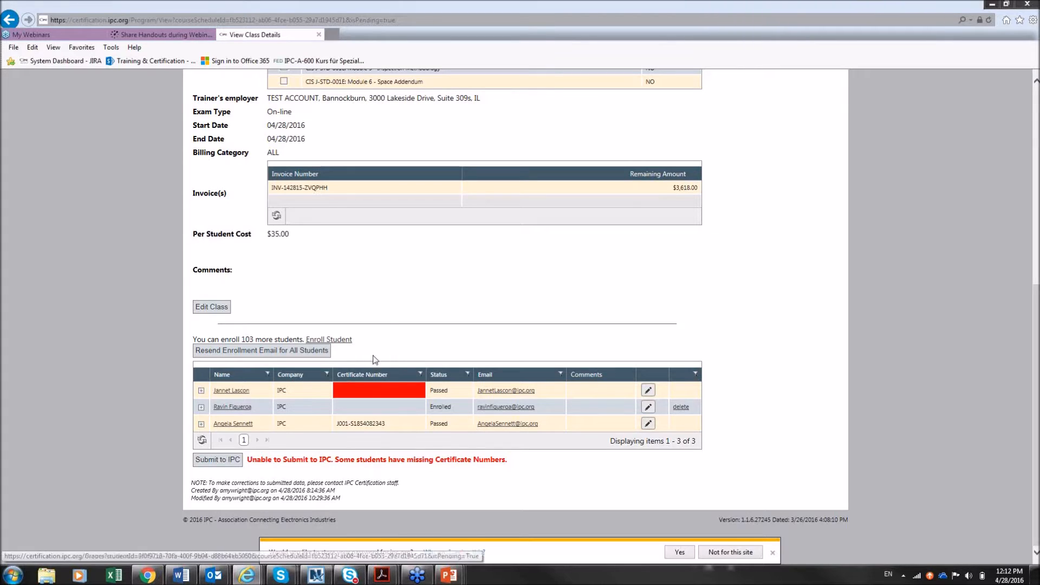
Resend the enrollment e-mail to all students and close the progress message
{"action": "left_click", "coordinate": [234, 357]}
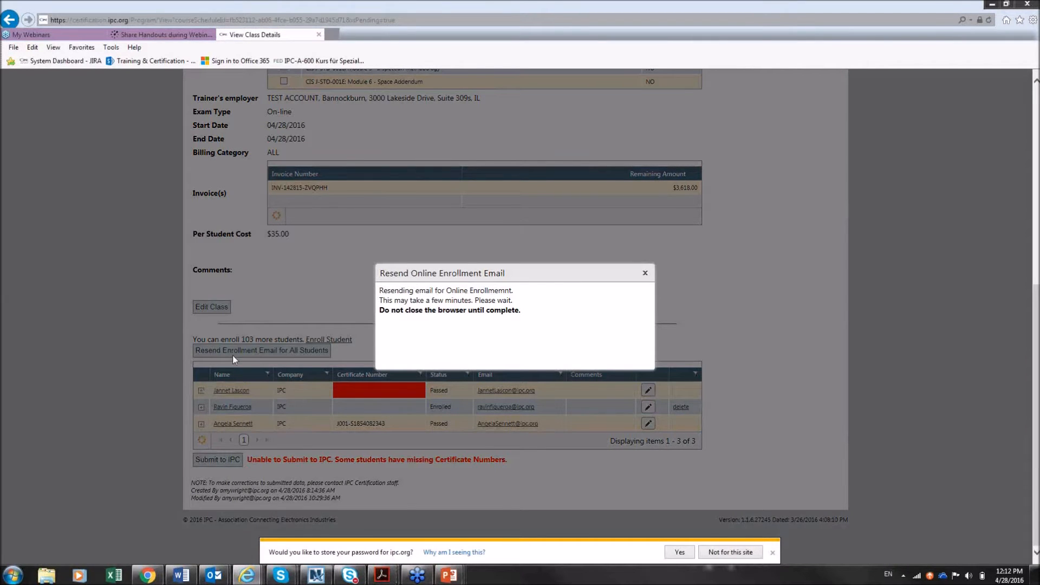
{"action": "left_click", "coordinate": [646, 273]}
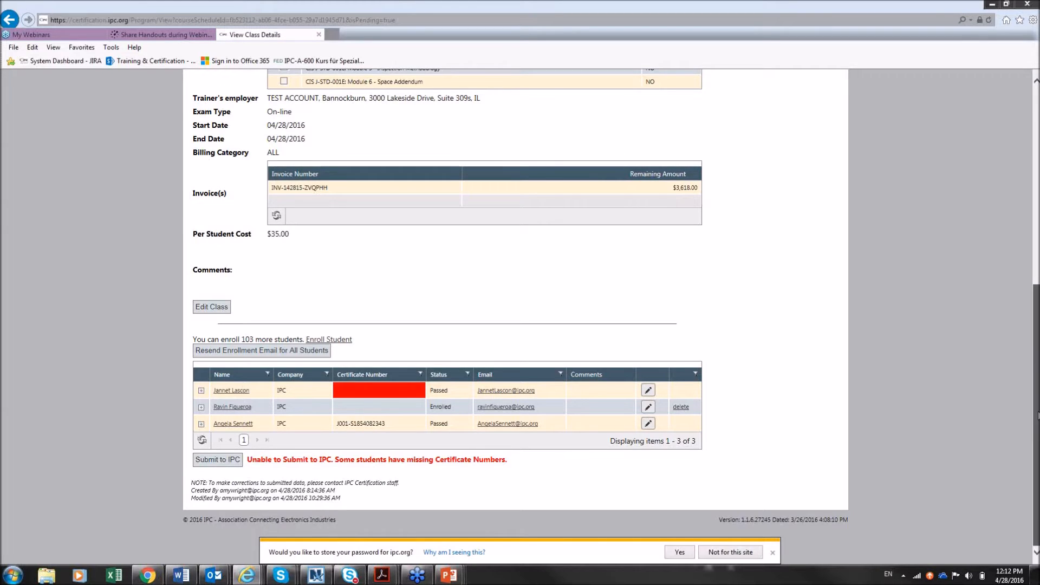
Scroll to the top of the class details and return to the portal Home page
{"action": "scroll", "coordinate": [1038, 416], "scroll_direction": "up", "scroll_amount": 5}
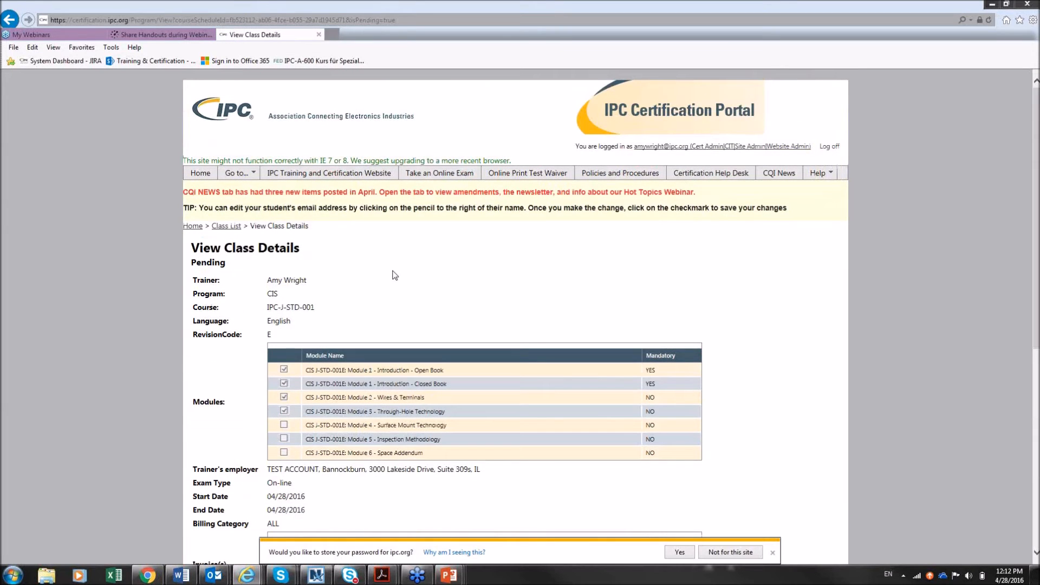
{"action": "left_click", "coordinate": [202, 179]}
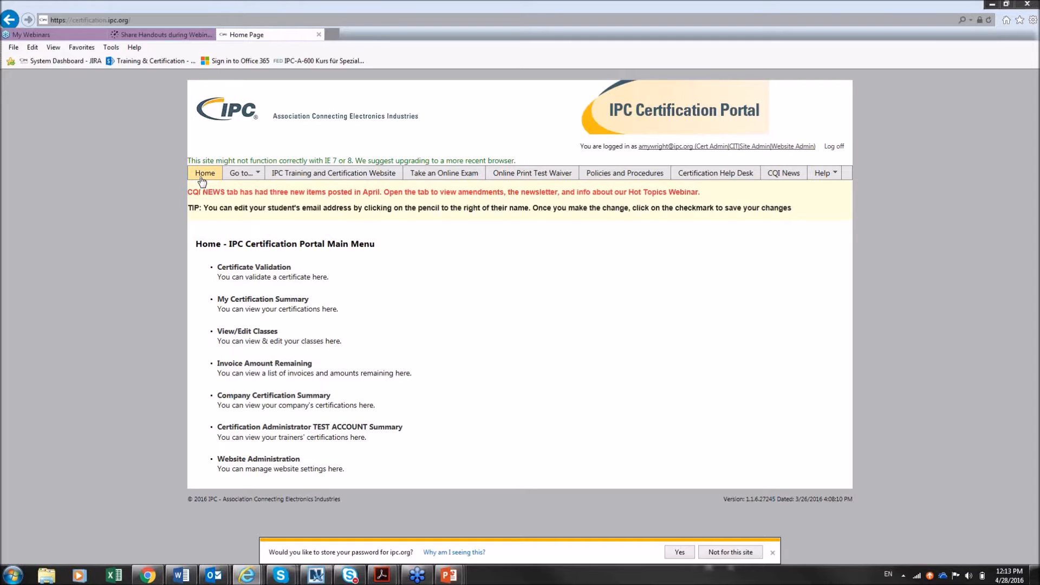
Open View/Edit Classes from the home menu to list pending classes
{"action": "left_click", "coordinate": [240, 335]}
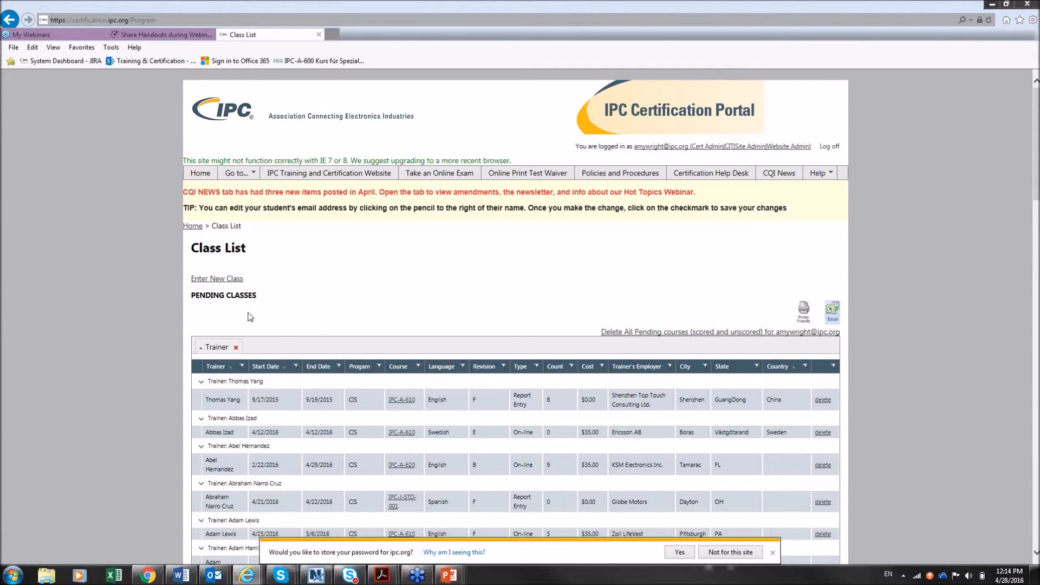
Start a new class with program CIS, course IPC-A-610, language EN-English and revision E
{"action": "left_click", "coordinate": [202, 279]}
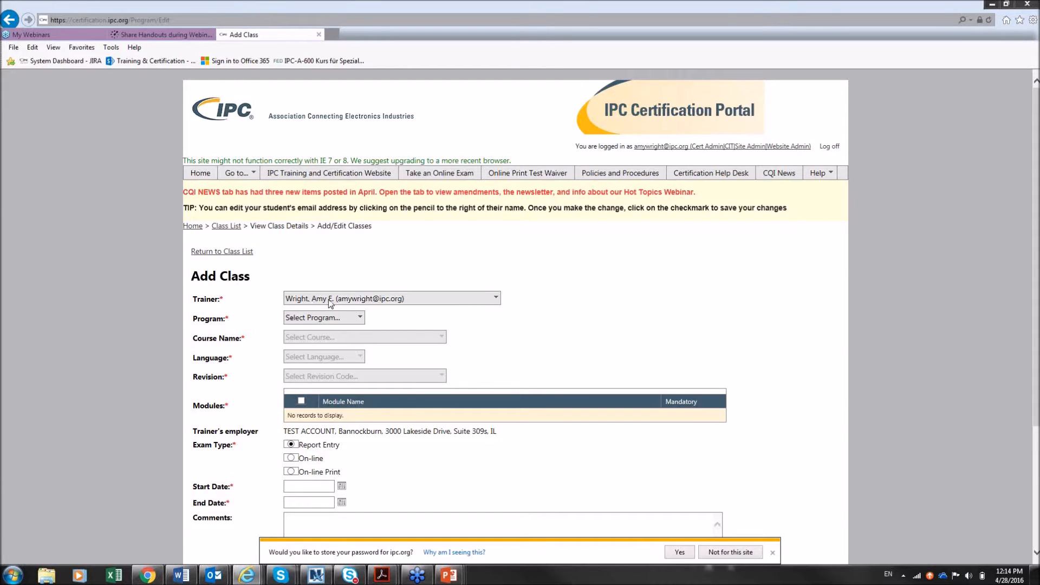
{"action": "left_click", "coordinate": [325, 320]}
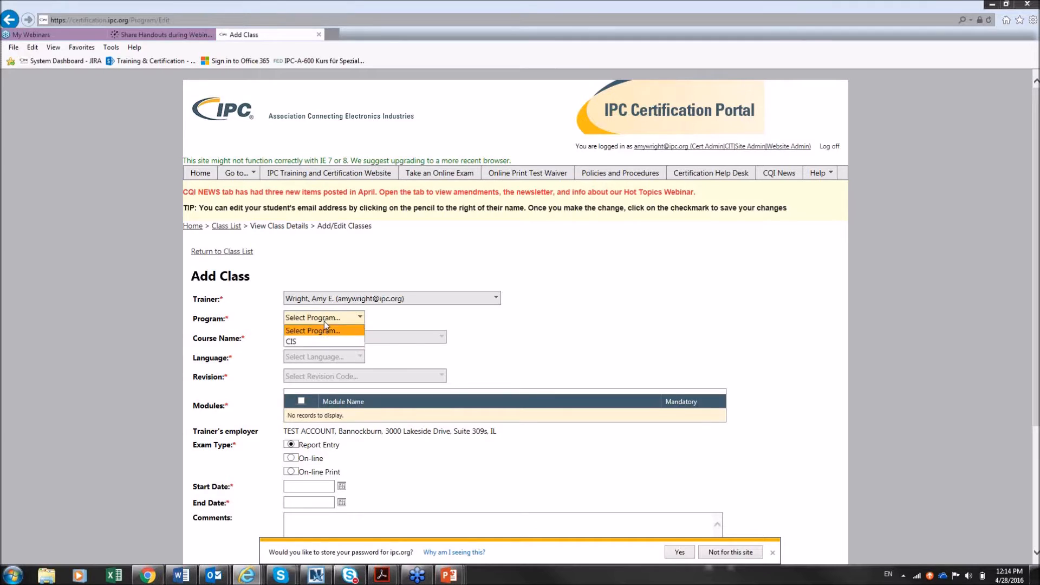
{"action": "left_click", "coordinate": [321, 342]}
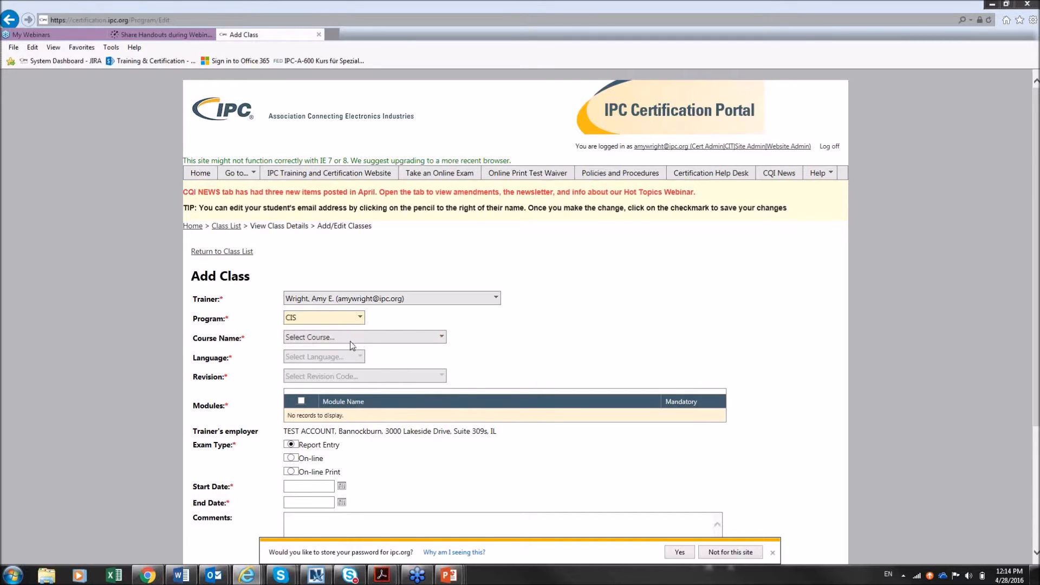
{"action": "left_click", "coordinate": [350, 340]}
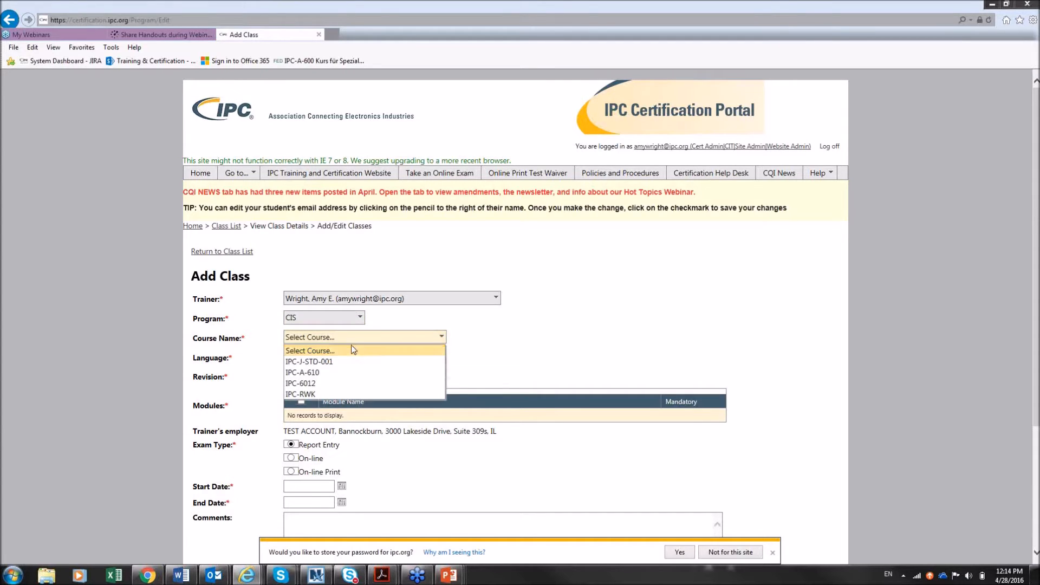
{"action": "left_click", "coordinate": [347, 373]}
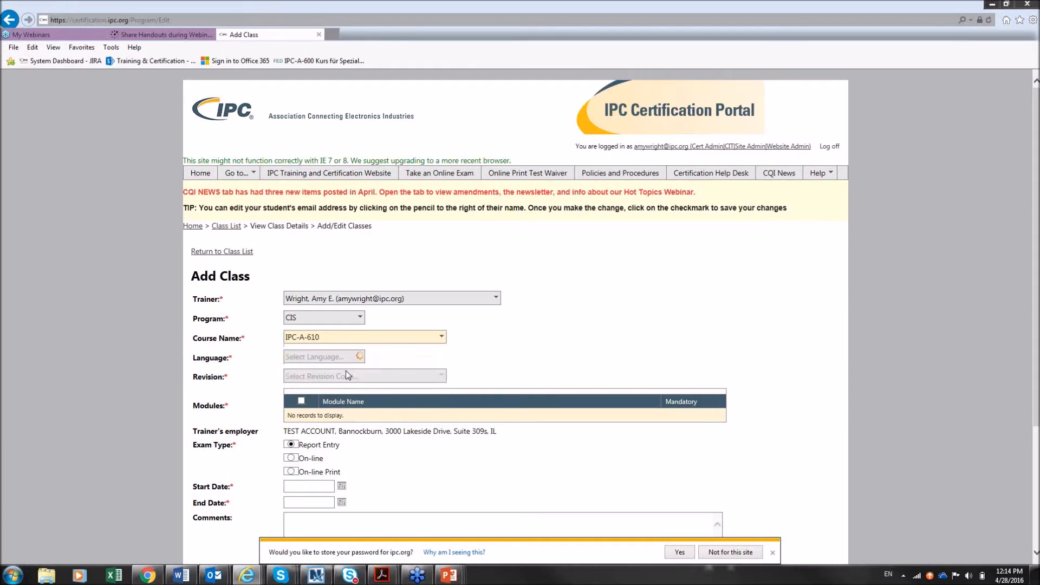
{"action": "left_click", "coordinate": [342, 359]}
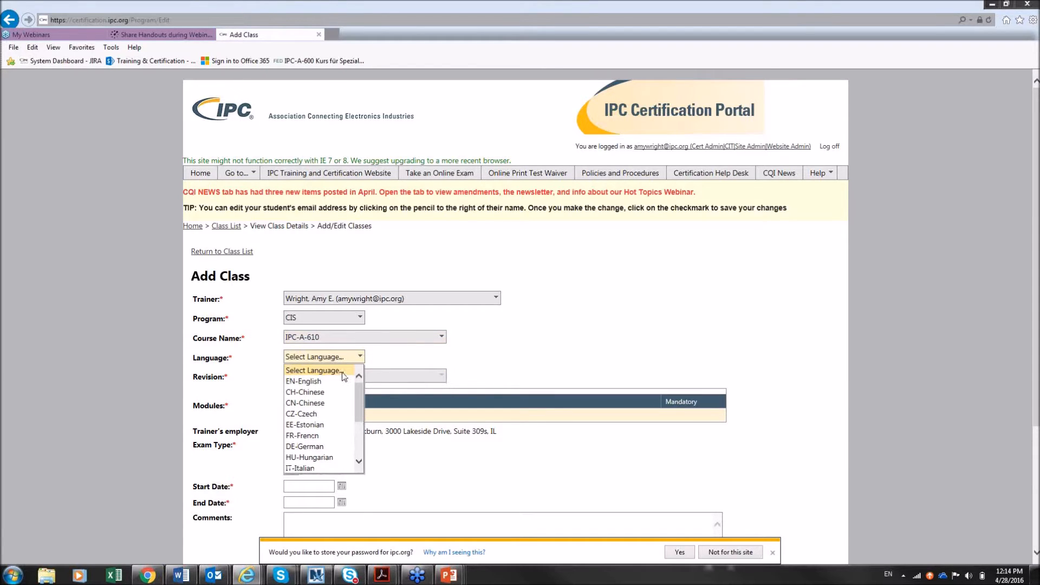
{"action": "left_click", "coordinate": [339, 378]}
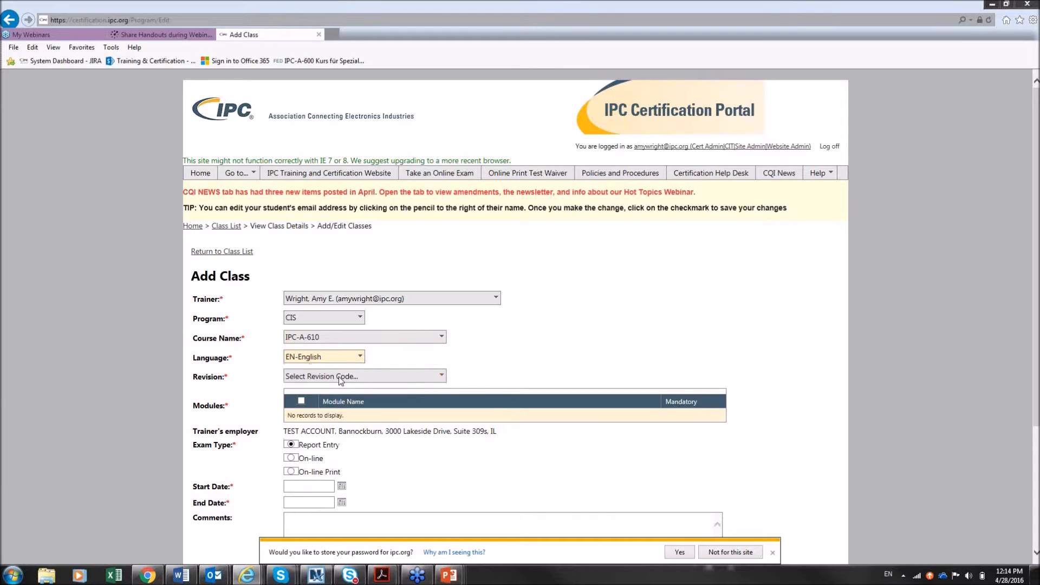
{"action": "left_click", "coordinate": [356, 379]}
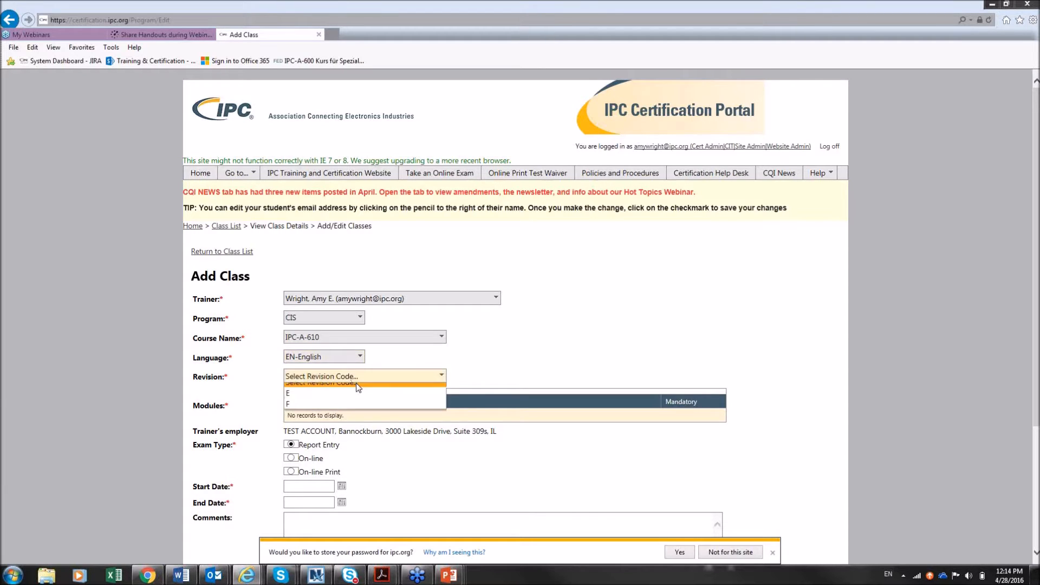
{"action": "left_click", "coordinate": [350, 402]}
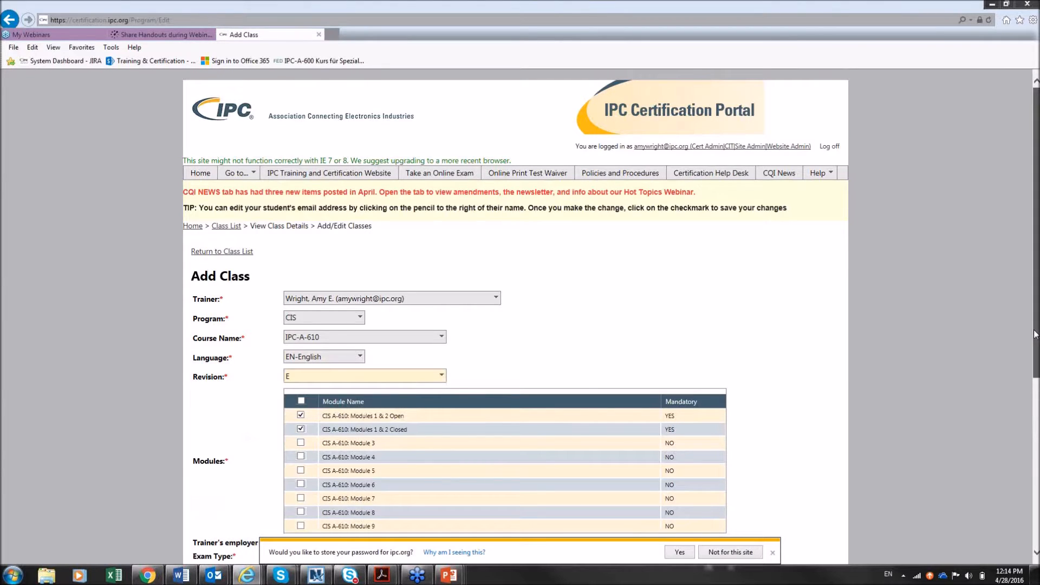
Clear the module selections, then include Modules 1 & 2 Open, 1 & 2 Closed and Module 4
{"action": "scroll", "coordinate": [1009, 410], "scroll_direction": "down", "scroll_amount": 3}
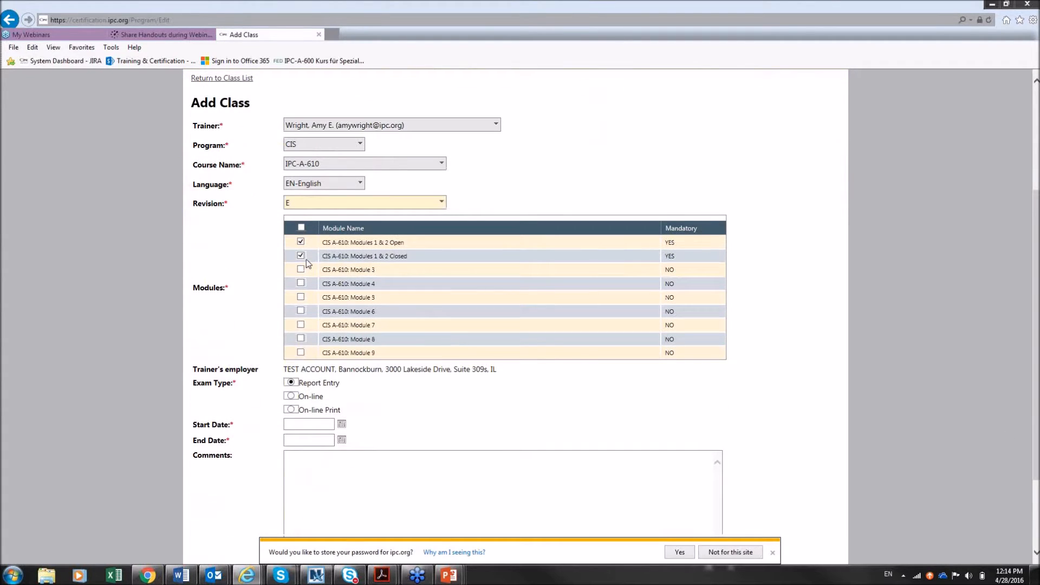
{"action": "left_click", "coordinate": [301, 229]}
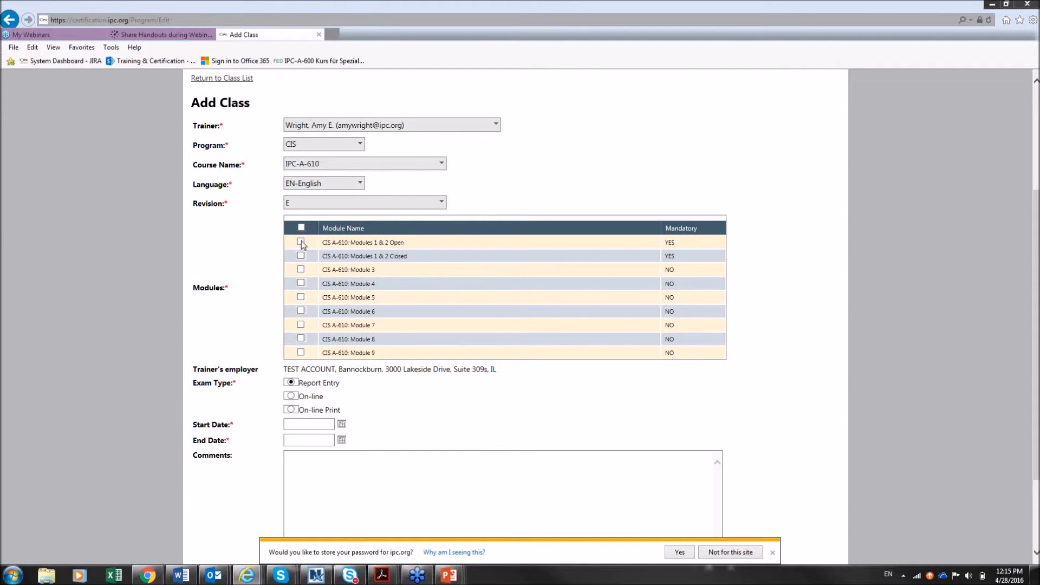
{"action": "left_click", "coordinate": [300, 257]}
{"action": "left_click", "coordinate": [302, 283]}
Make the class an On-line exam with end date 4/28/2016
{"action": "left_click", "coordinate": [292, 396]}
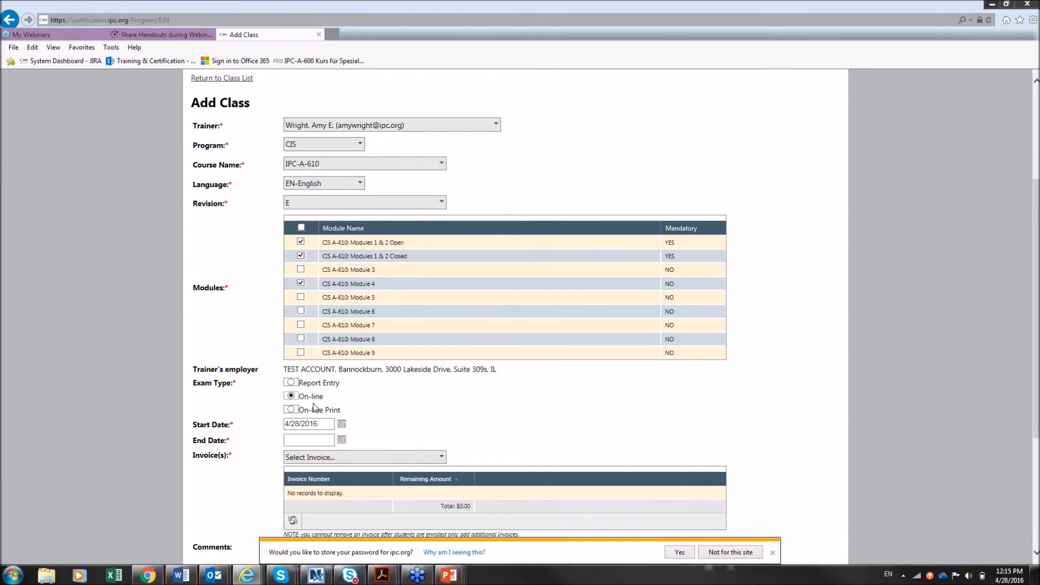
{"action": "left_click", "coordinate": [343, 441]}
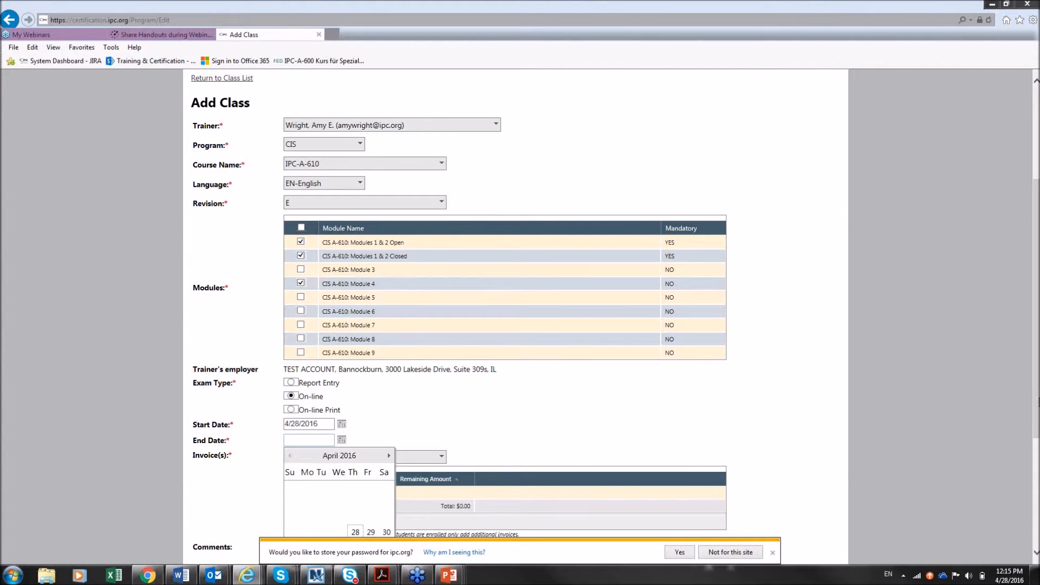
{"action": "left_click_drag", "start_coordinate": [1036, 400], "coordinate": [1036, 449]}
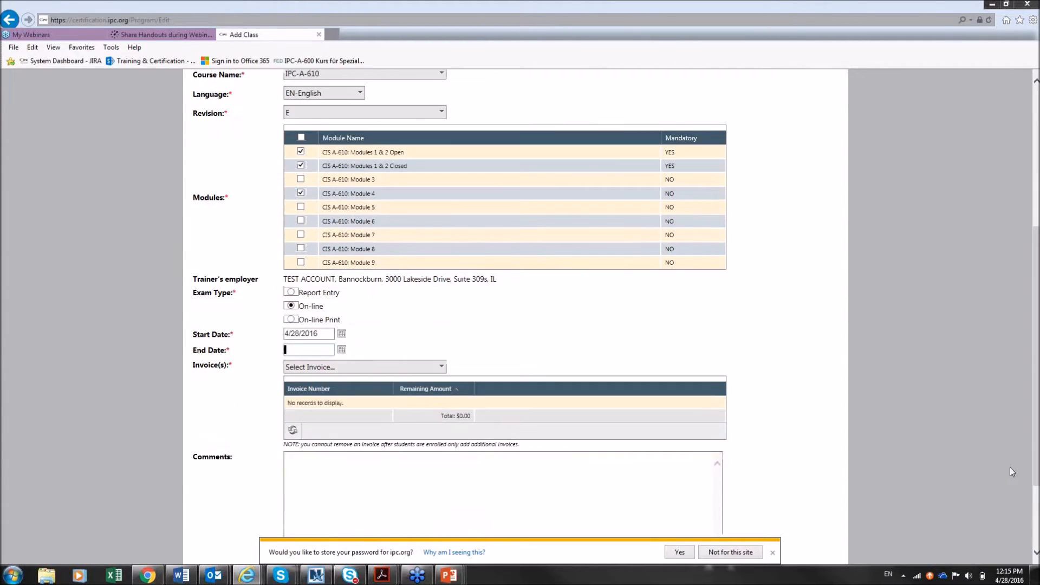
{"action": "left_click", "coordinate": [773, 554]}
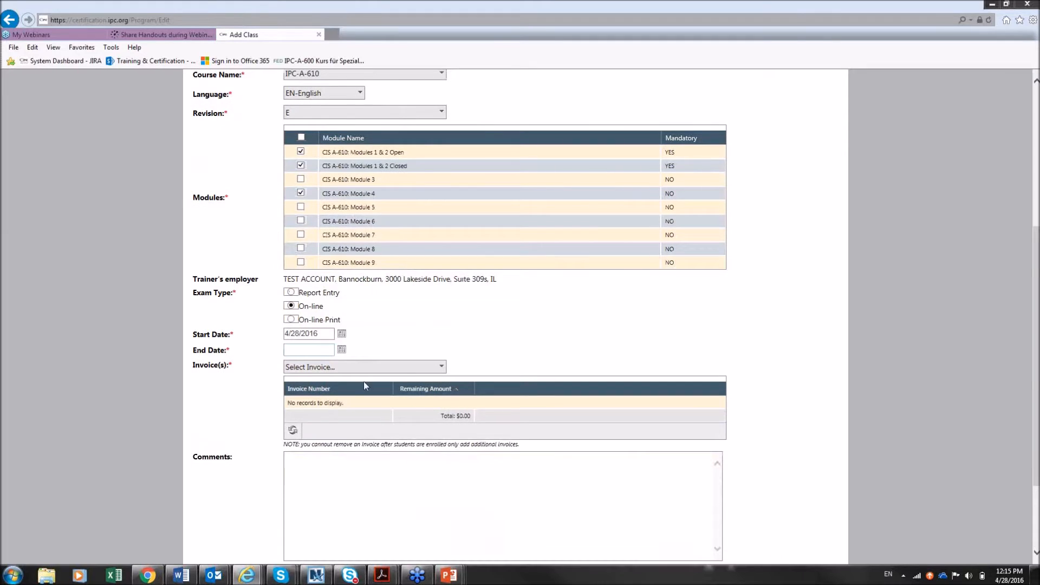
{"action": "left_click", "coordinate": [342, 350]}
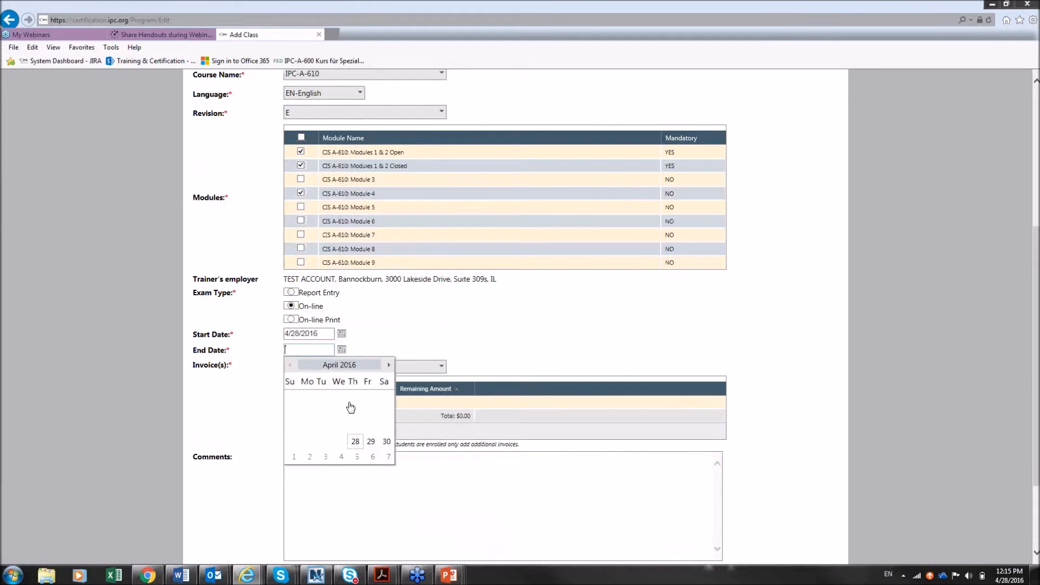
{"action": "left_click", "coordinate": [356, 441]}
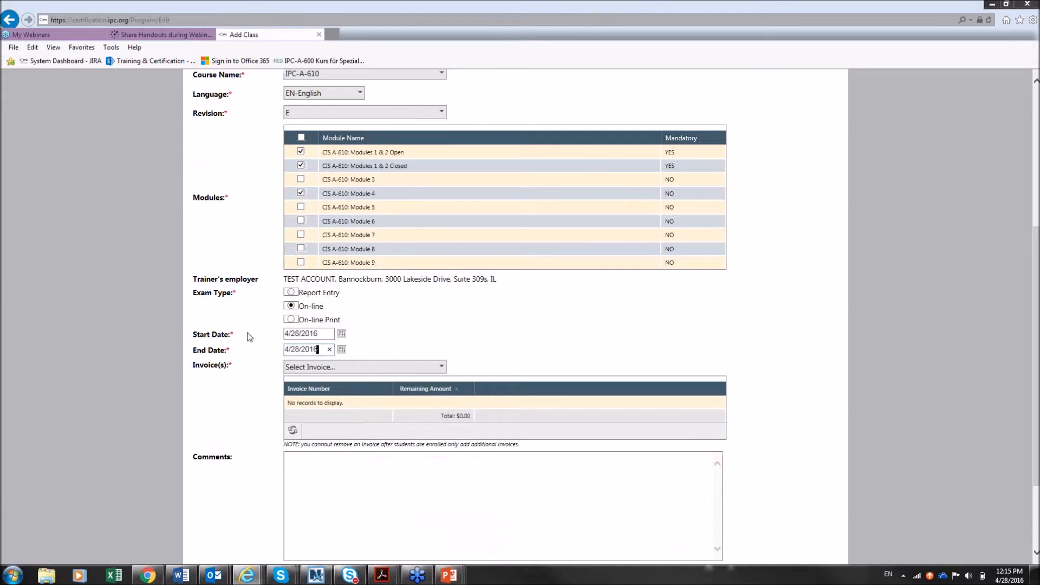
Attach the $3,618.00 invoice to the class
{"action": "left_click", "coordinate": [341, 369]}
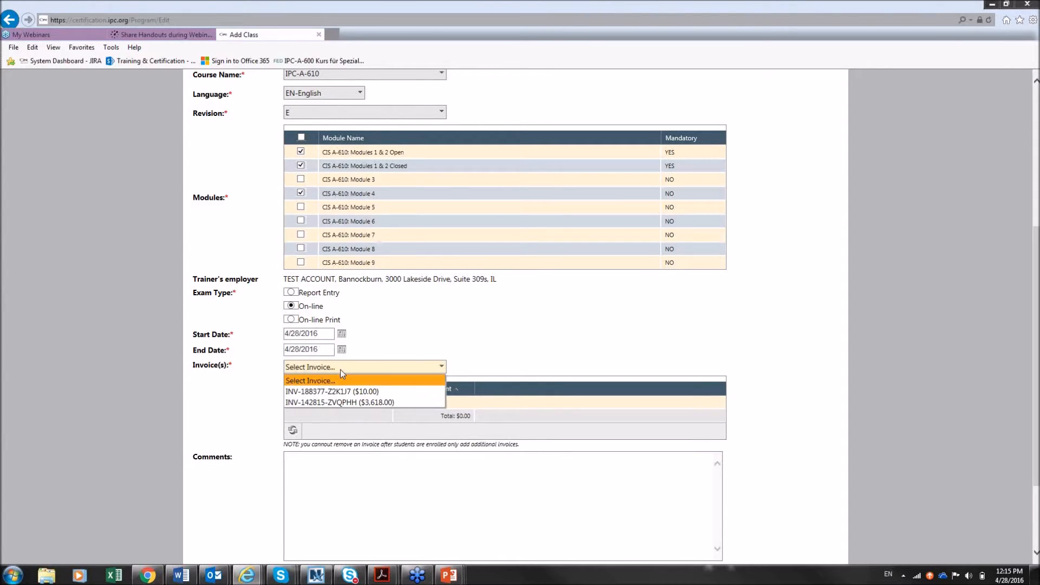
{"action": "left_click", "coordinate": [336, 403]}
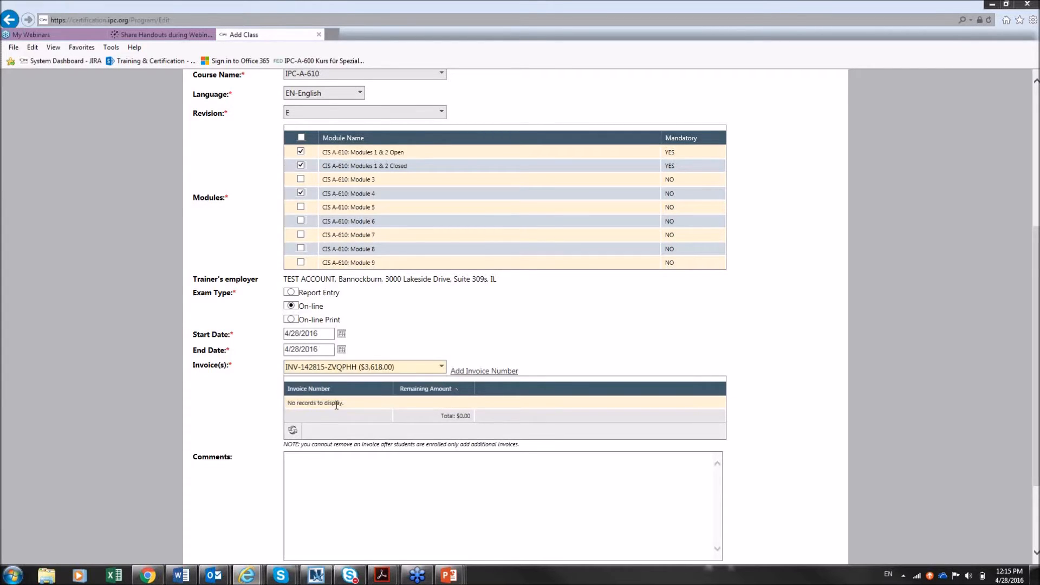
{"action": "left_click", "coordinate": [481, 372]}
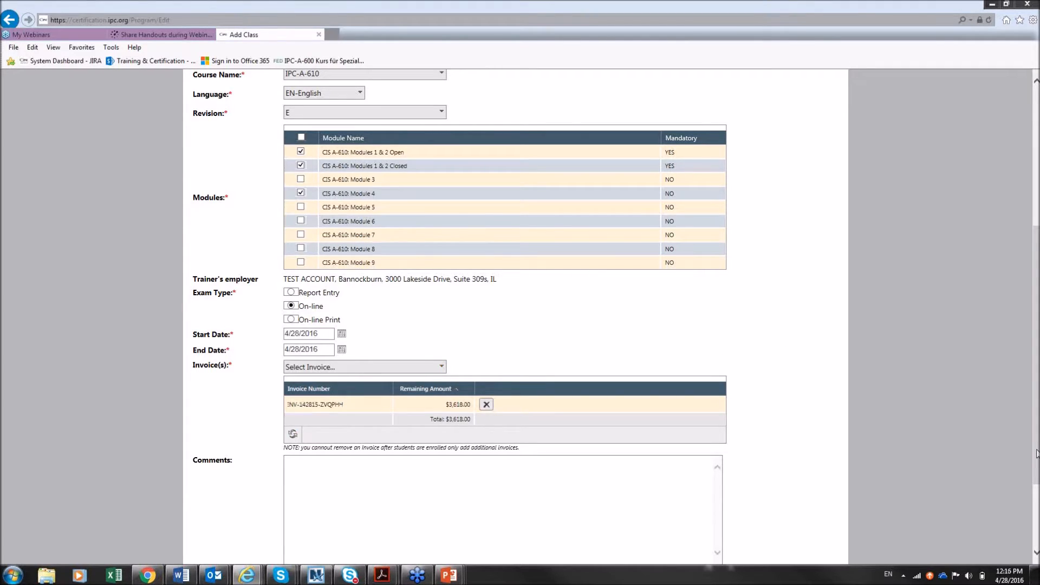
{"action": "scroll", "coordinate": [981, 519], "scroll_direction": "down", "scroll_amount": 3}
Leave the Comments box empty and submit the form to create the IPC-A-610 class
{"action": "left_click", "coordinate": [350, 371]}
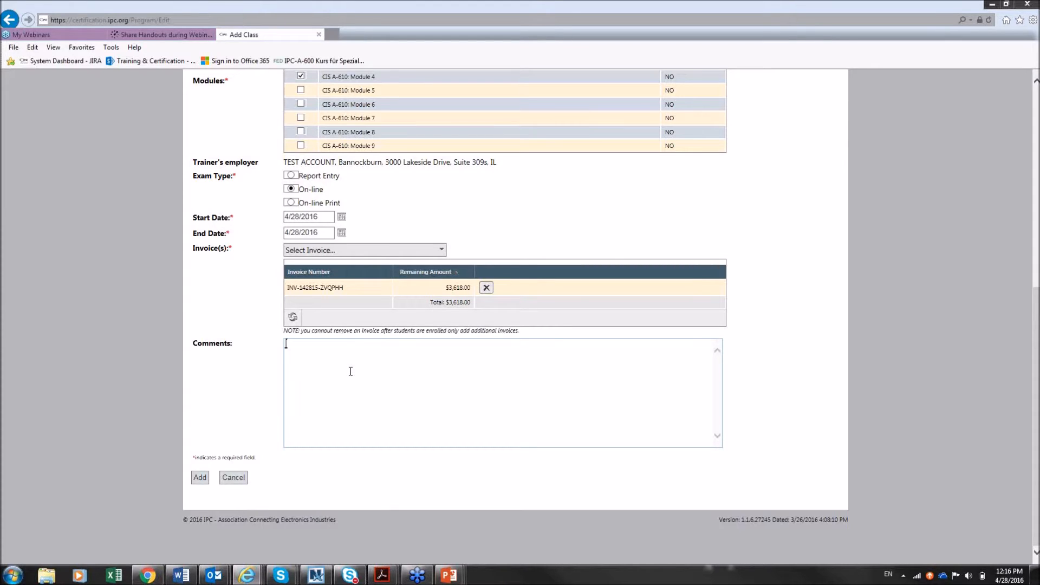
{"action": "left_click", "coordinate": [350, 371]}
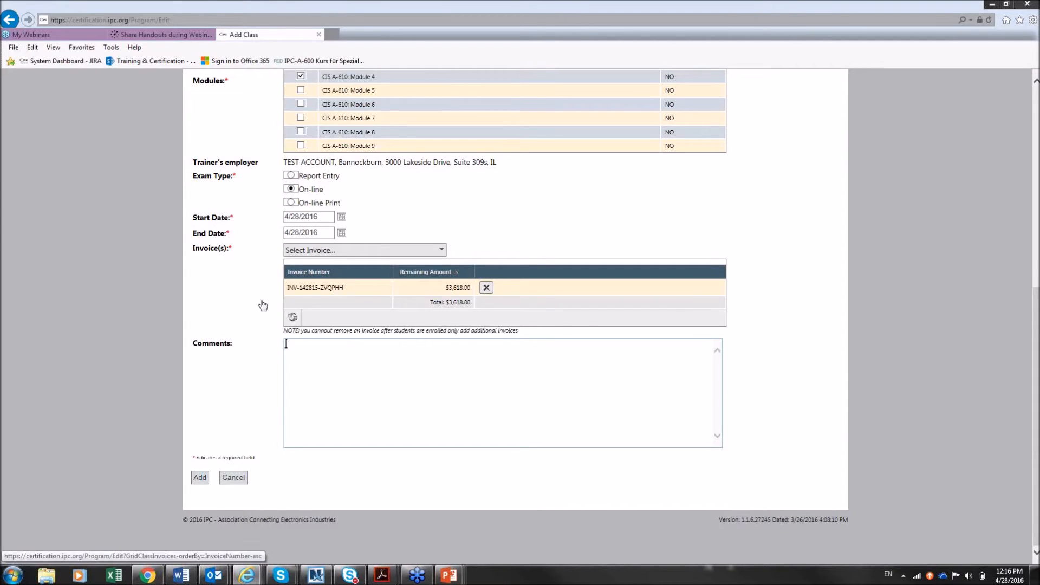
{"action": "left_click", "coordinate": [200, 479]}
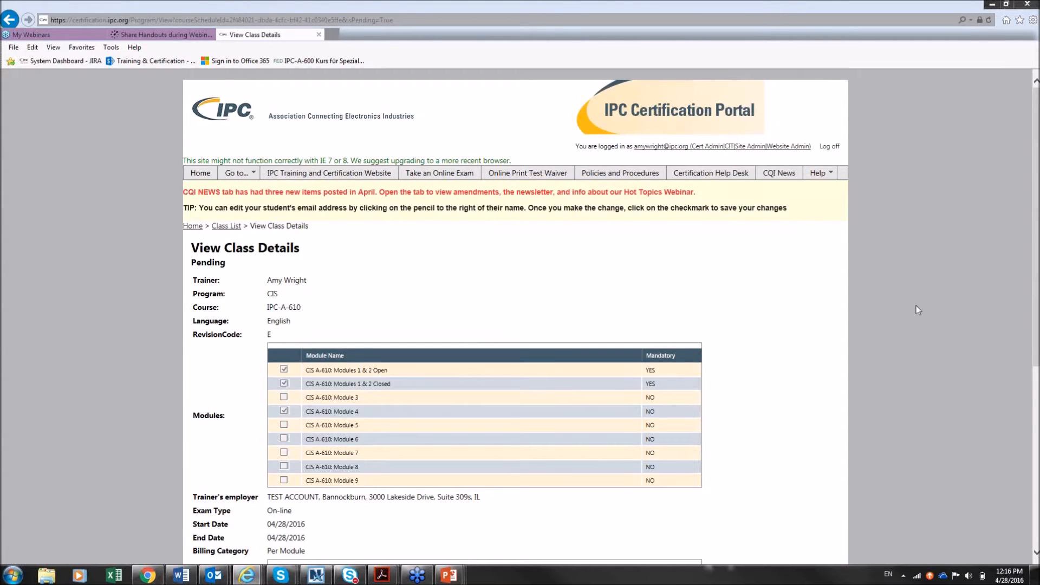
Scroll to the bottom of View Class Details and go to Enroll Student
{"action": "scroll", "coordinate": [515, 320], "scroll_direction": "down", "scroll_amount": 3}
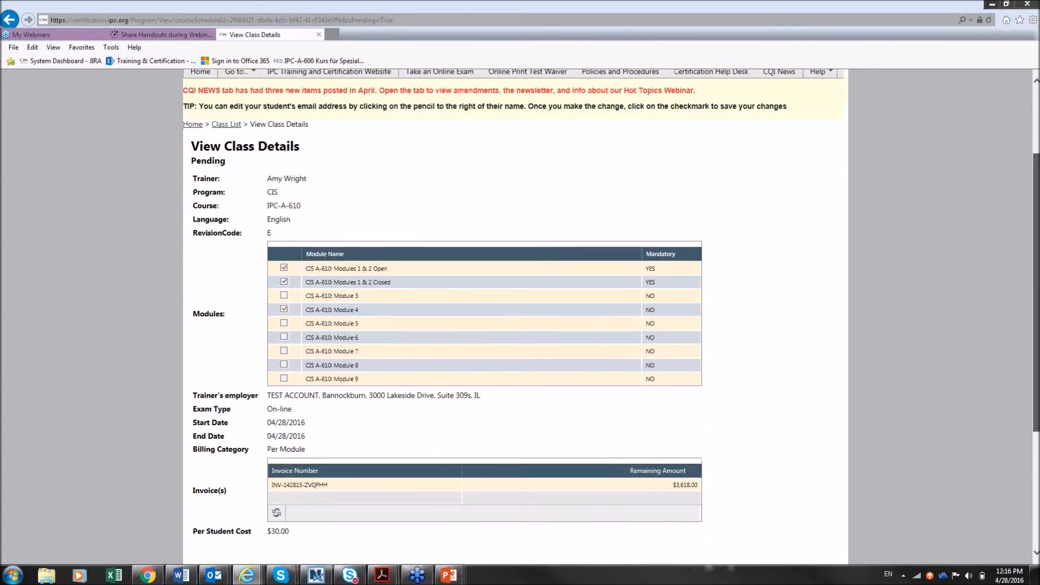
{"action": "mouse_move", "coordinate": [1037, 360]}
{"action": "left_mouse_down"}
{"action": "mouse_move", "coordinate": [1038, 318]}
{"action": "mouse_move", "coordinate": [1038, 374]}
{"action": "left_mouse_up"}
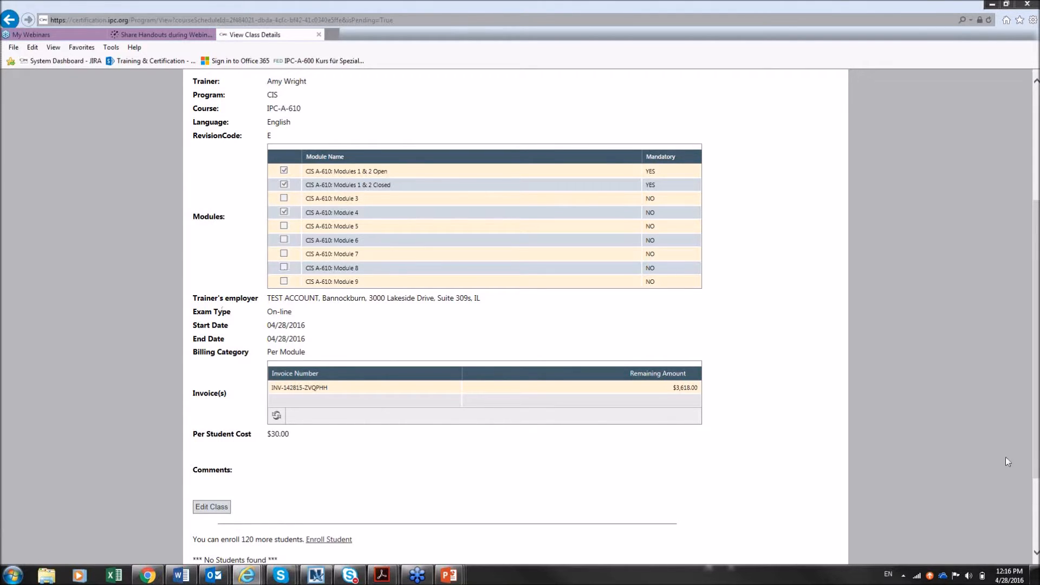
{"action": "scroll", "coordinate": [1035, 458], "scroll_direction": "down", "scroll_amount": 3}
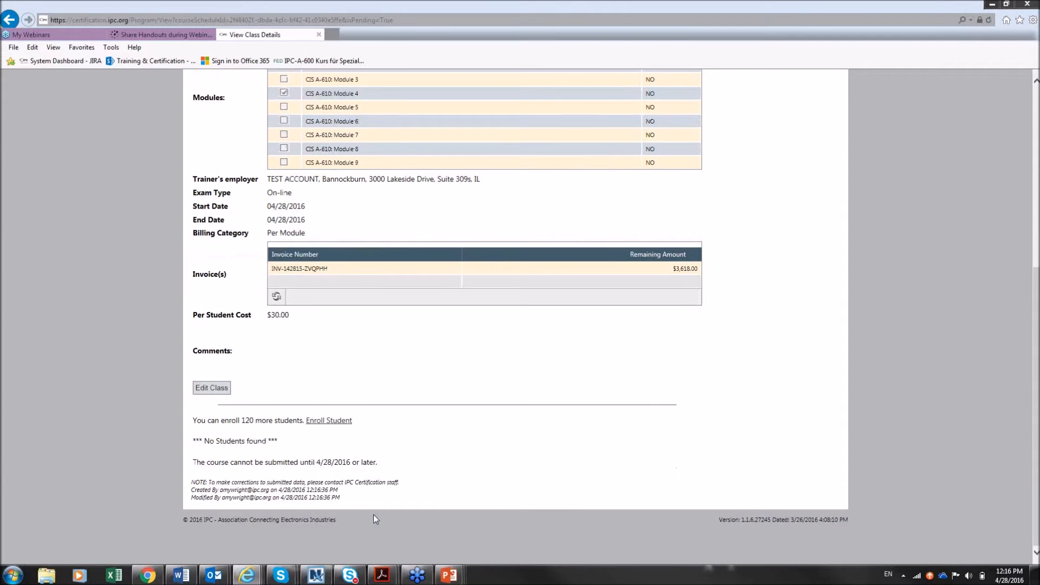
{"action": "left_click", "coordinate": [330, 421]}
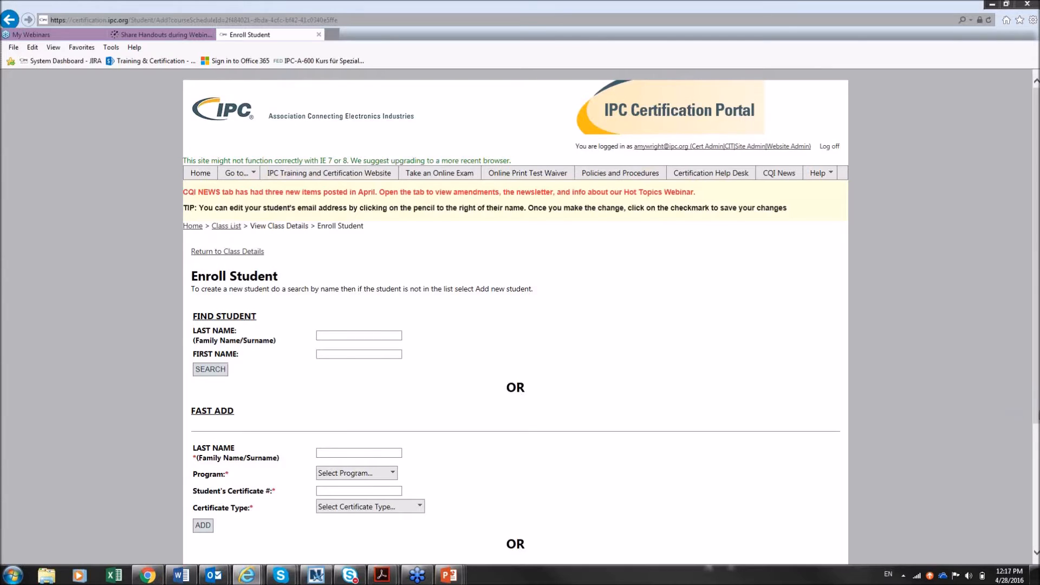
Enroll the first student by entering their e-mail address in the Email field and adding it
{"action": "scroll", "coordinate": [516, 316], "scroll_direction": "down", "scroll_amount": 3}
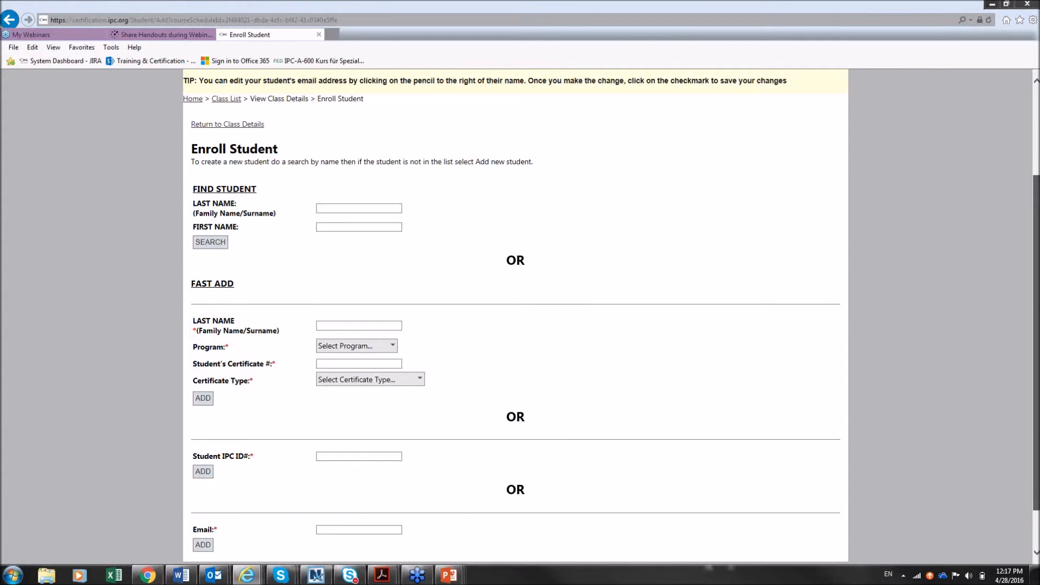
{"action": "scroll", "coordinate": [359, 514], "scroll_direction": "down", "scroll_amount": 1}
{"action": "left_click", "coordinate": [359, 514]}
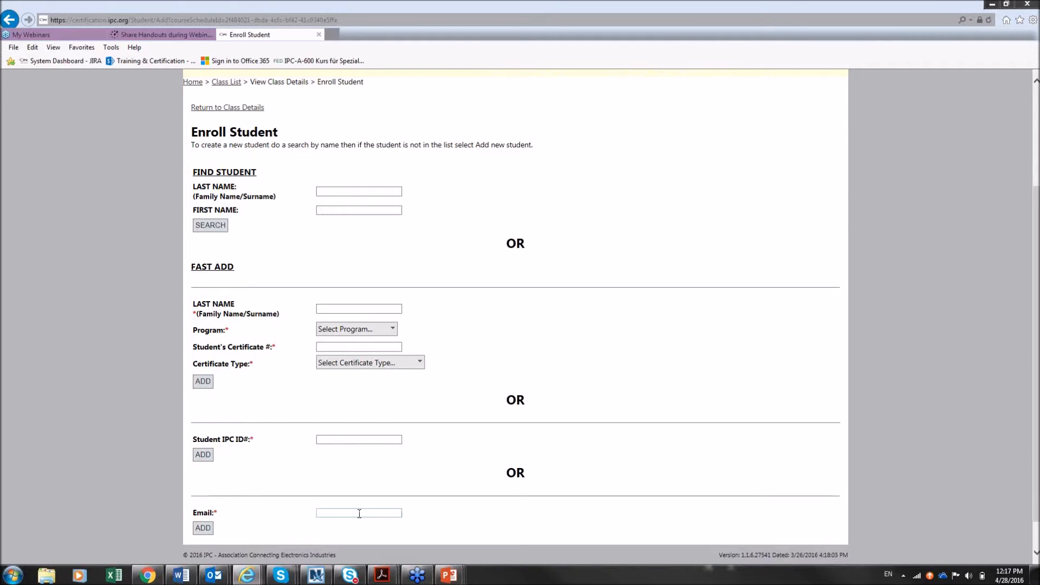
{"action": "left_click", "coordinate": [202, 528]}
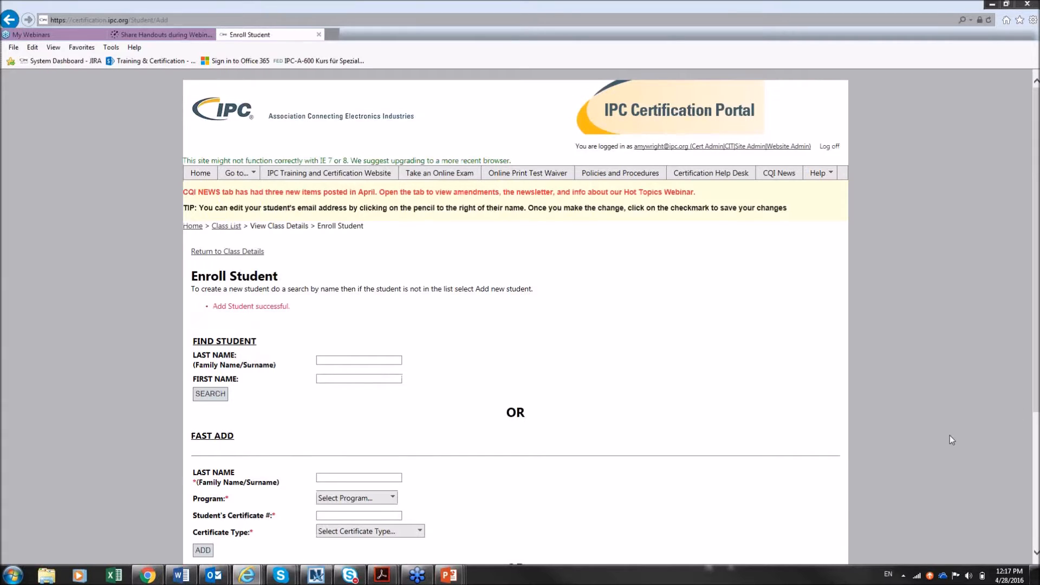
Enroll a student by their IPC ID, then enter the next student's last name under Fast Add
{"action": "left_click_drag", "start_coordinate": [1037, 397], "coordinate": [1037, 542]}
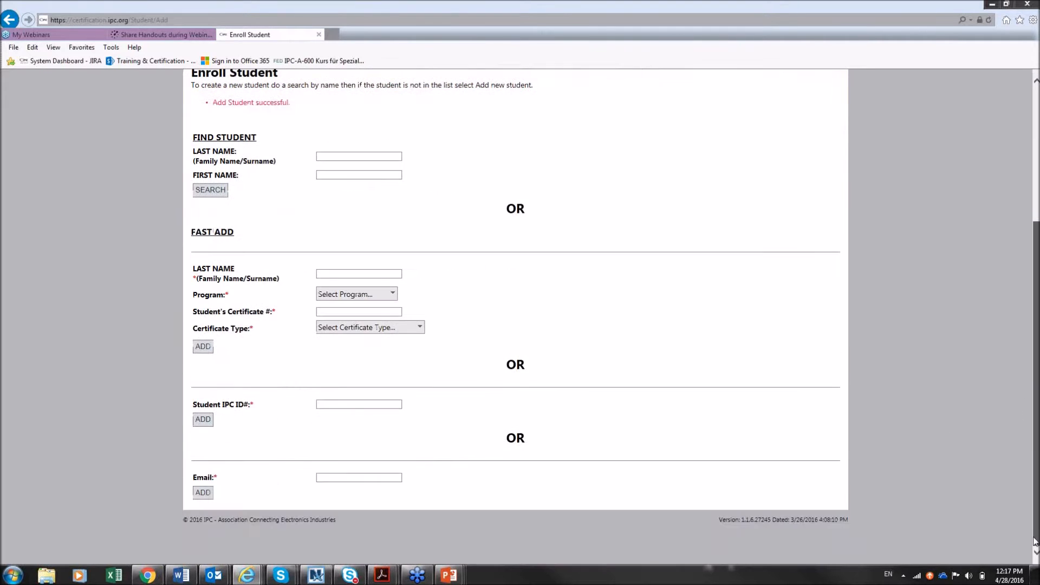
{"action": "left_click", "coordinate": [329, 406]}
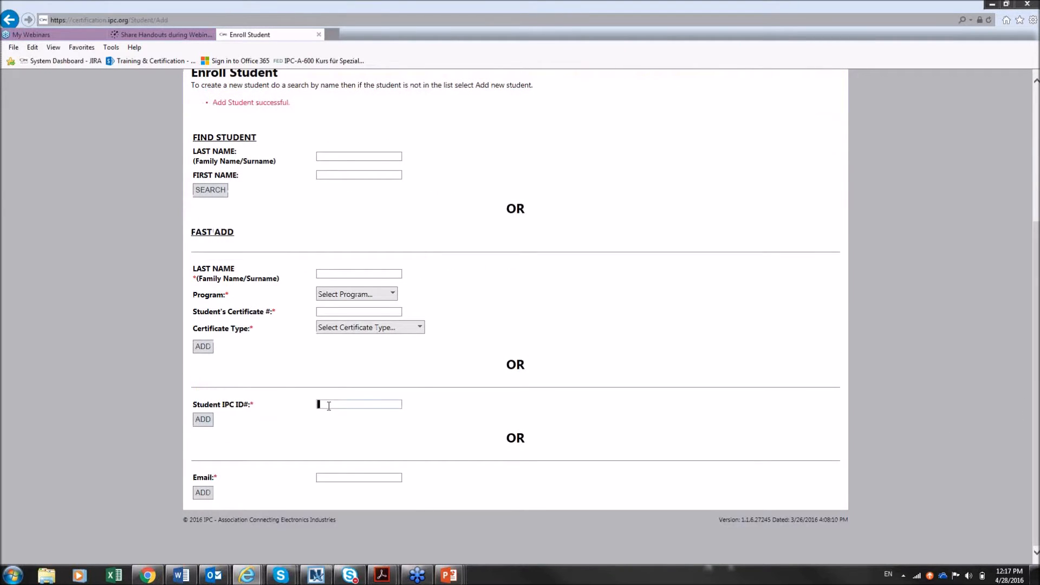
{"action": "type", "text": "86"}
{"action": "left_click", "coordinate": [210, 425]}
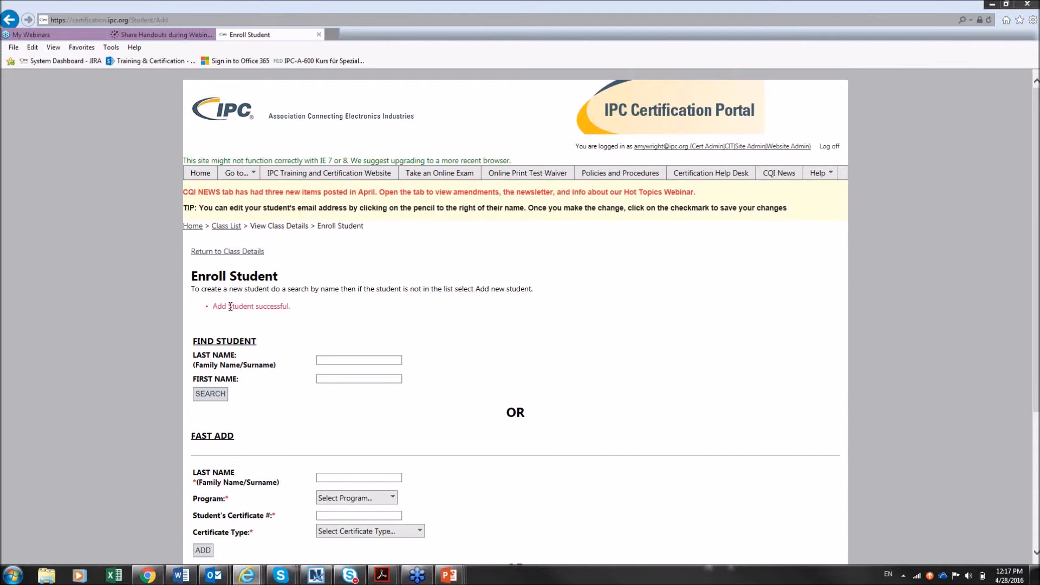
{"action": "left_click", "coordinate": [347, 479]}
{"action": "type", "text": "roberson"}
Fast-add the student with program IPC-7711/21, their certificate number and certificate type CIT
{"action": "left_click", "coordinate": [355, 498]}
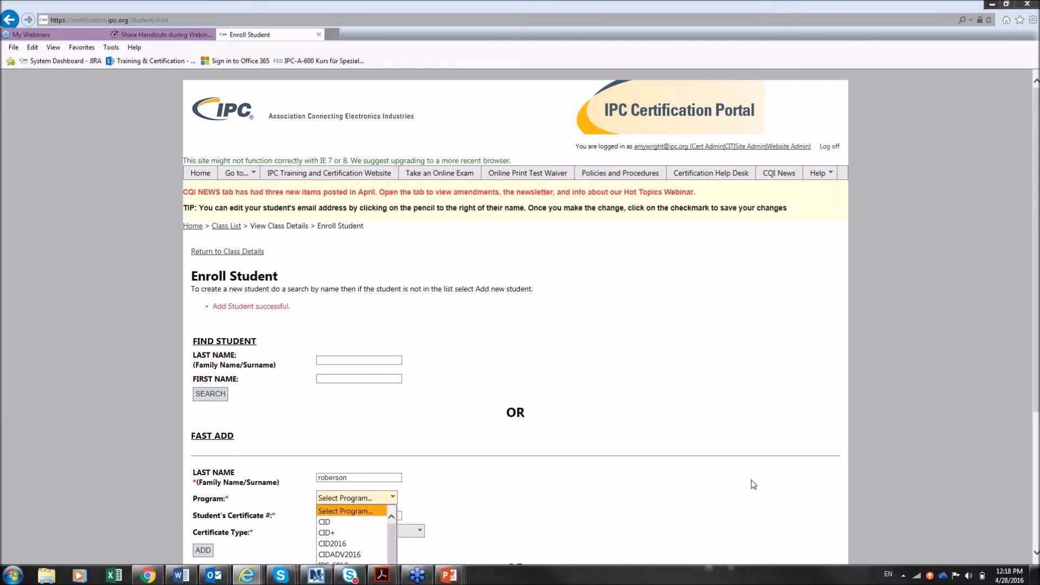
{"action": "scroll", "coordinate": [1037, 412], "scroll_direction": "down", "scroll_amount": 3}
{"action": "left_click", "coordinate": [386, 422]}
{"action": "left_click", "coordinate": [369, 495]}
{"action": "left_click", "coordinate": [382, 435]}
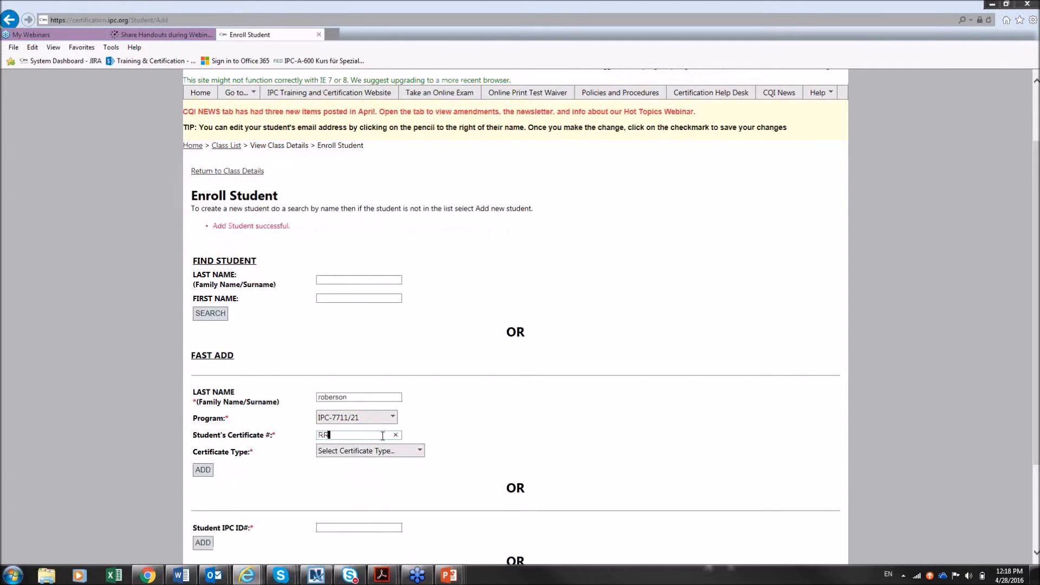
{"action": "key", "text": "Left"}
{"action": "key", "text": "Left"}
{"action": "key", "text": "Left"}
{"action": "key", "text": "Left"}
{"action": "left_click", "coordinate": [360, 454]}
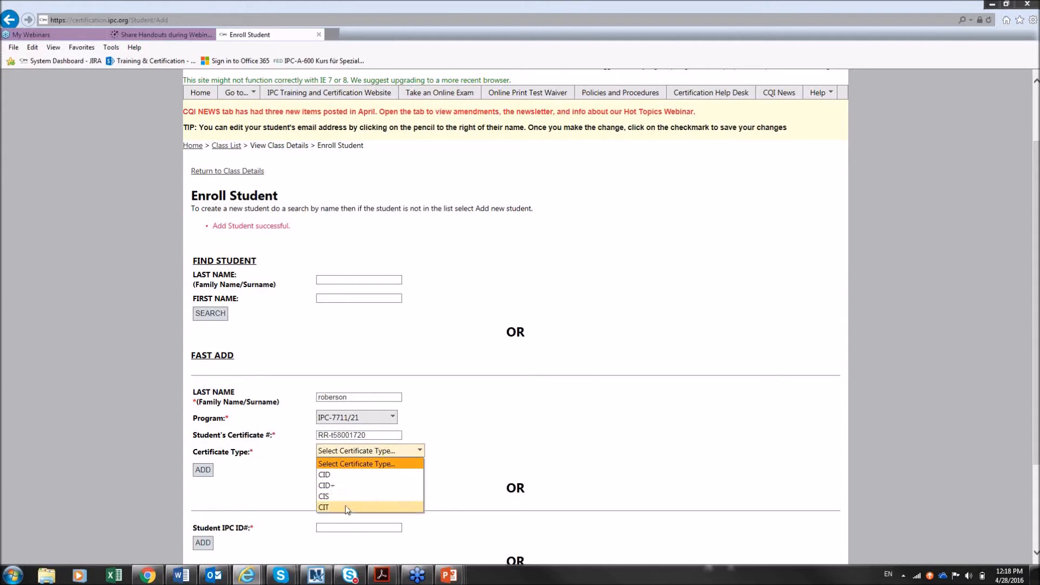
{"action": "left_click", "coordinate": [347, 507]}
{"action": "left_click", "coordinate": [209, 475]}
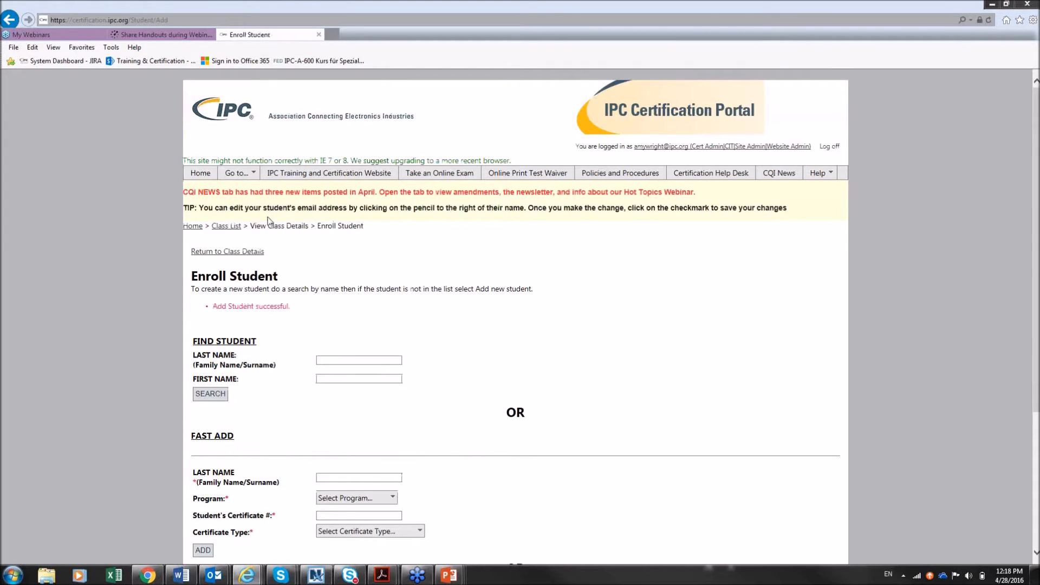
Search Find Student by partial last and first name, then enroll the matching student from the results
{"action": "left_click", "coordinate": [345, 359]}
{"action": "type", "text": "se"}
{"action": "left_click", "coordinate": [343, 376]}
{"action": "left_click", "coordinate": [345, 378]}
{"action": "type", "text": "ange"}
{"action": "left_click", "coordinate": [216, 394]}
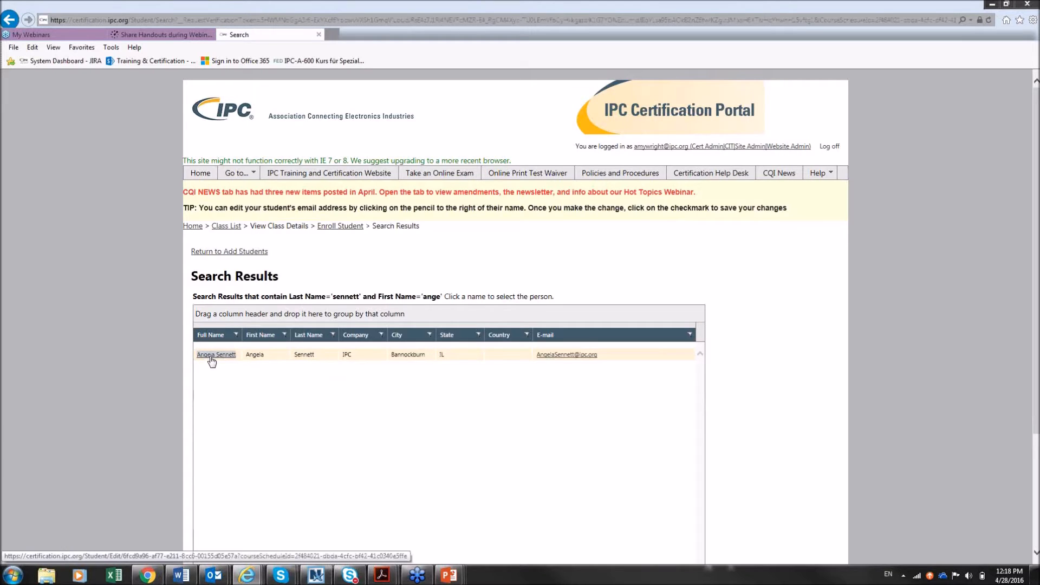
{"action": "left_click", "coordinate": [211, 360]}
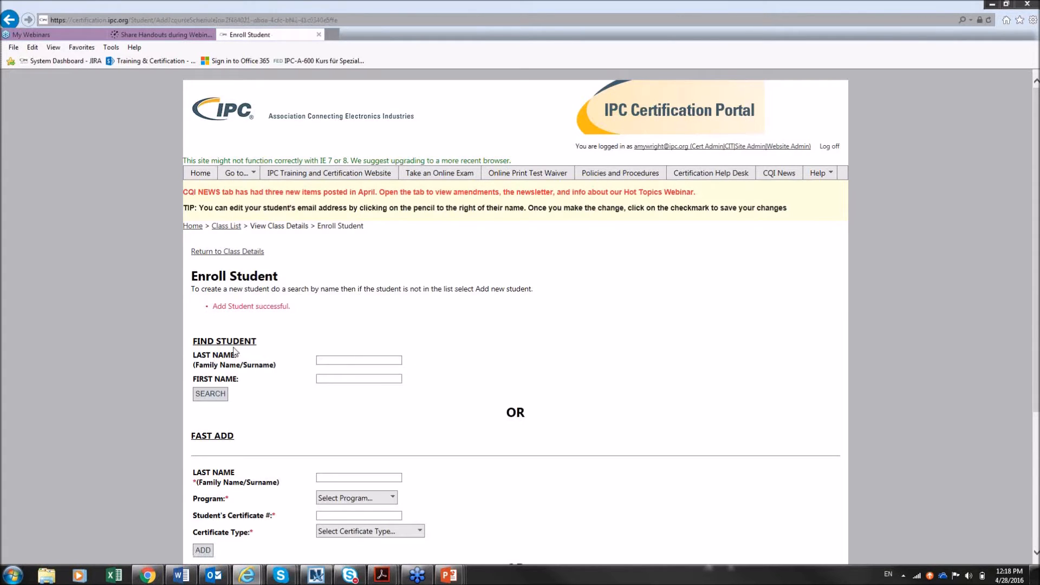
Search for the next student by last and first name, then choose Add New Student from the results
{"action": "left_click", "coordinate": [332, 360]}
{"action": "key", "text": "Tab"}
{"action": "left_click", "coordinate": [206, 399]}
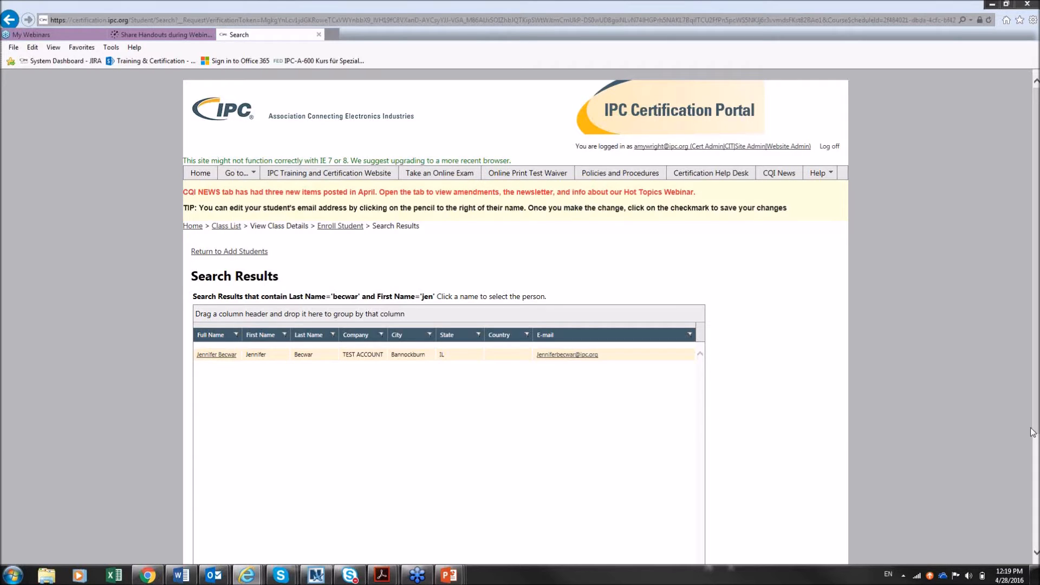
{"action": "scroll", "coordinate": [1033, 432], "scroll_direction": "down", "scroll_amount": 3}
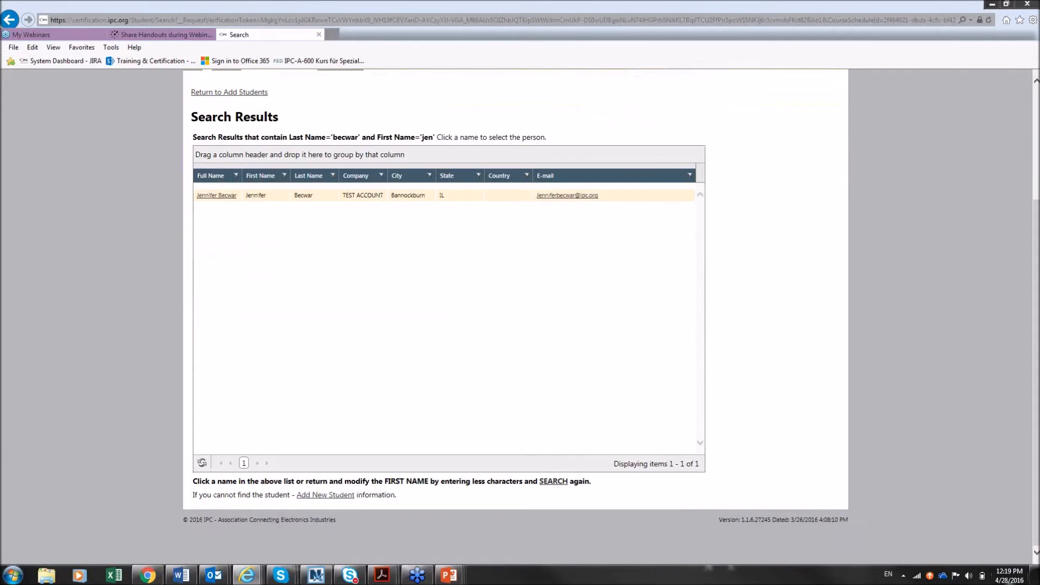
{"action": "left_click", "coordinate": [316, 495]}
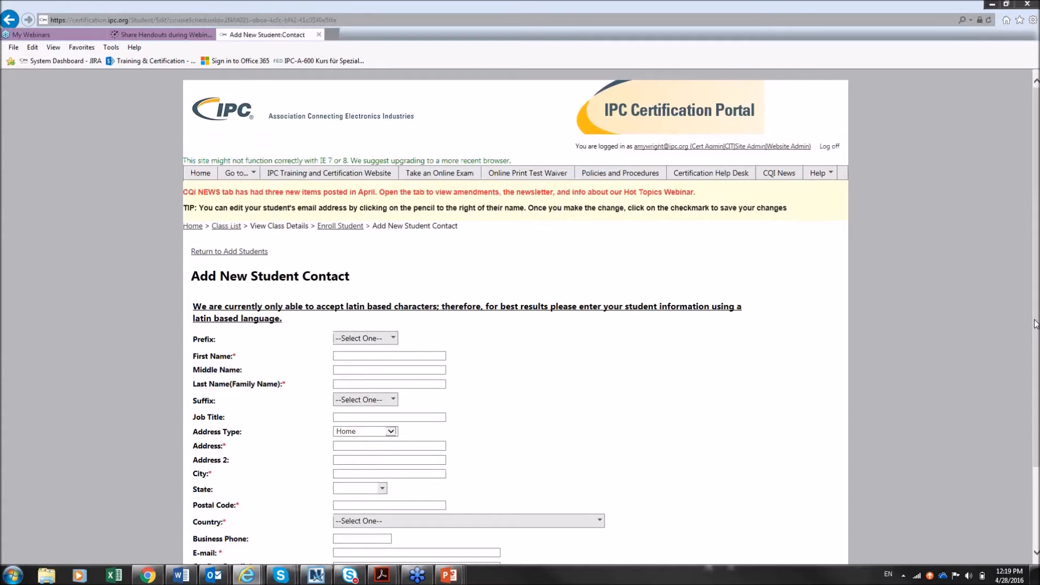
Enter the new student's first and last name
{"action": "left_click_drag", "start_coordinate": [1034, 324], "coordinate": [1032, 379]}
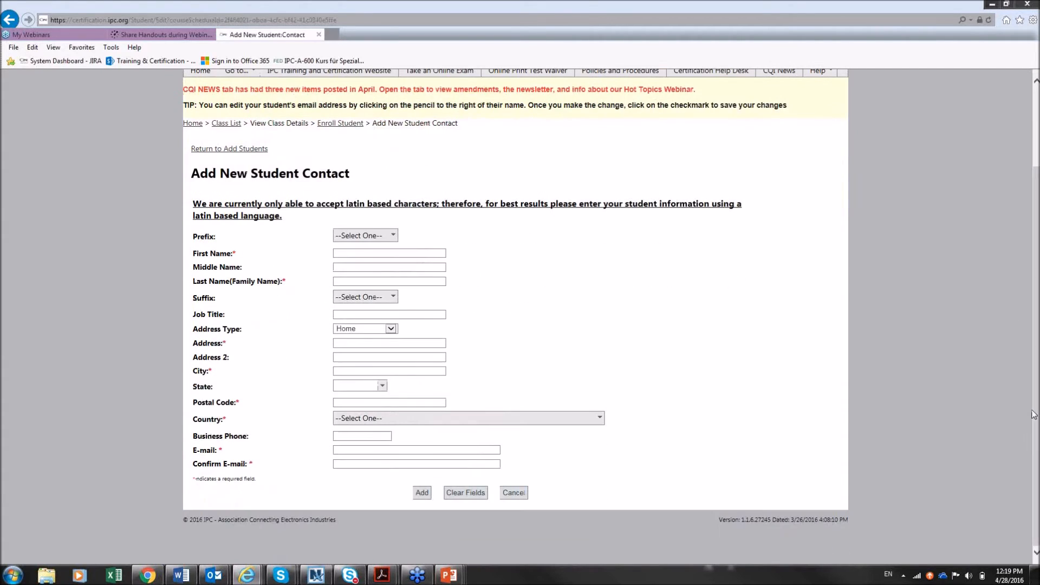
{"action": "left_click", "coordinate": [373, 255]}
{"action": "key", "text": "Tab"}
{"action": "key", "text": "Tab"}
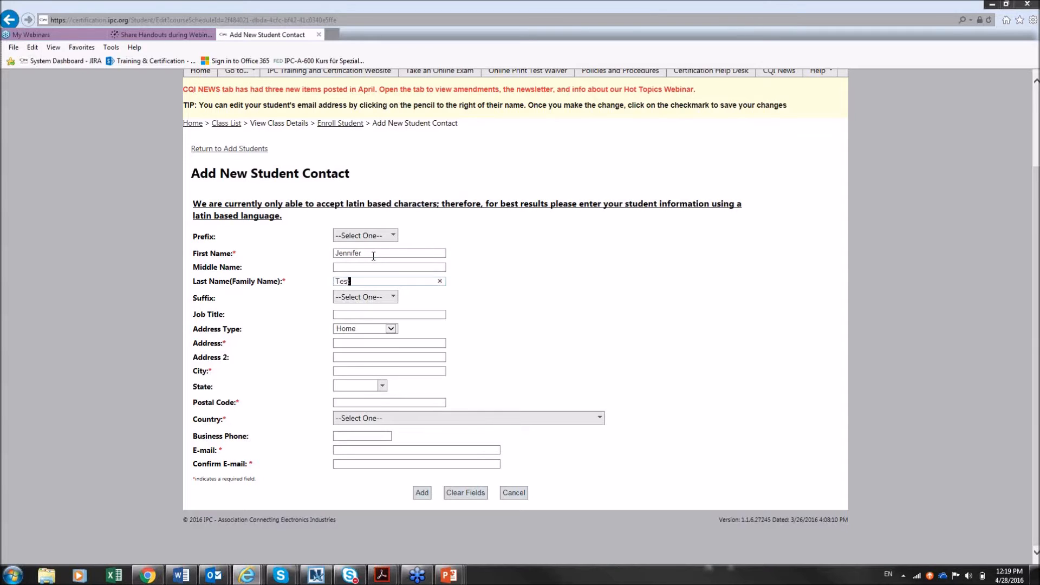
Set Address Type to Company, Job Title to Employee and Company to IPC
{"action": "left_click", "coordinate": [391, 328]}
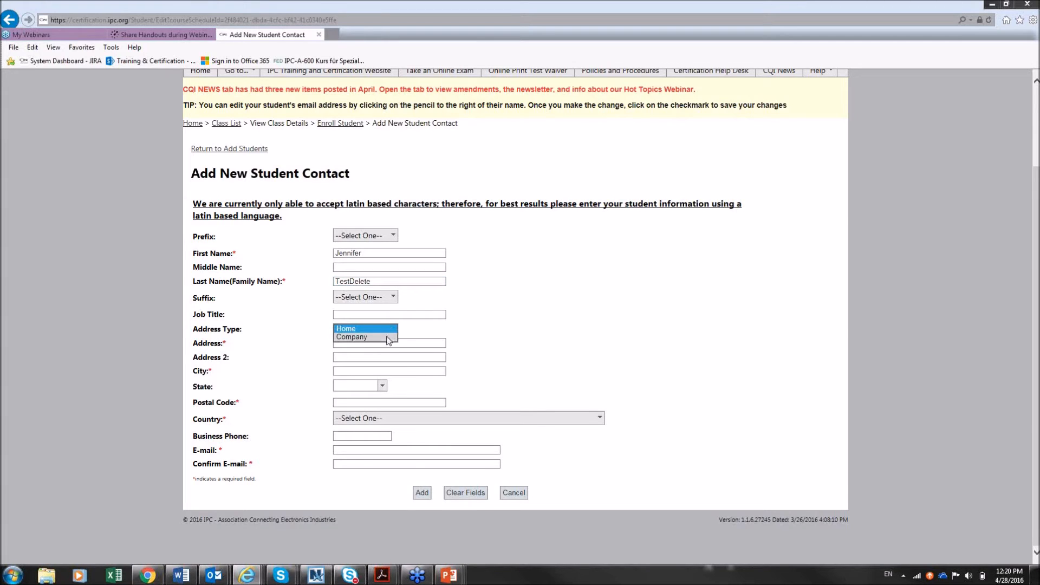
{"action": "left_click", "coordinate": [388, 337]}
{"action": "left_click", "coordinate": [356, 316]}
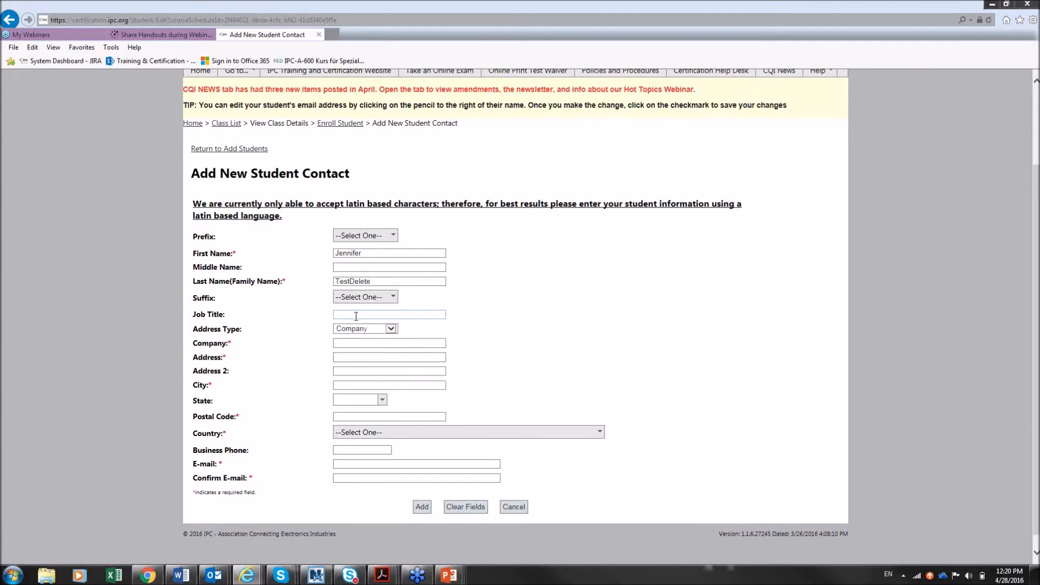
{"action": "type", "text": "Employee"}
{"action": "left_click", "coordinate": [355, 343]}
{"action": "type", "text": "IPC"}
Fill in the company's street address, city, state and postal code
{"action": "key", "text": "Tab"}
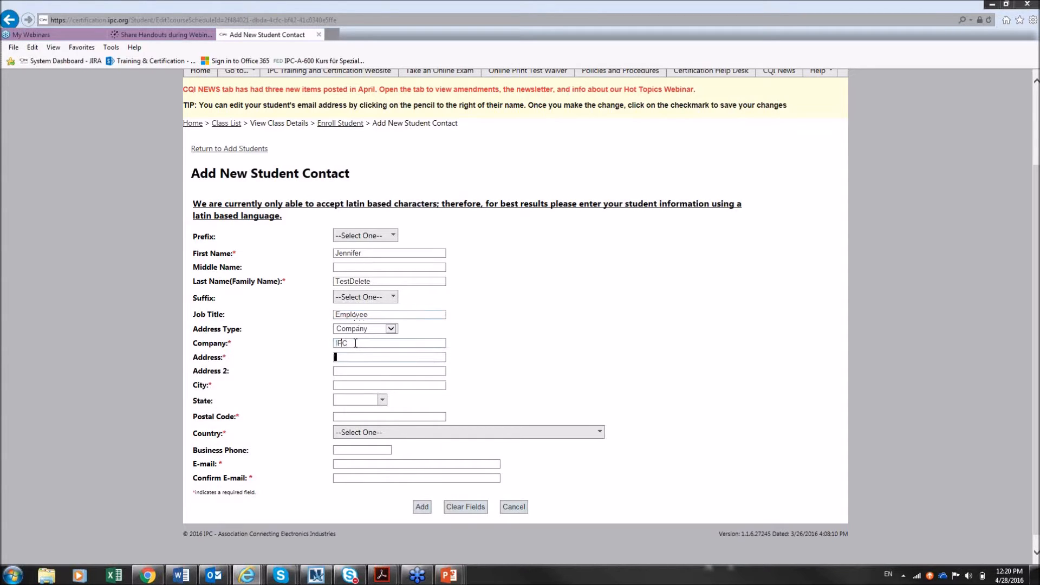
{"action": "type", "text": "3000 Lakeside Dr"}
{"action": "key", "text": "Tab"}
{"action": "key", "text": "Tab"}
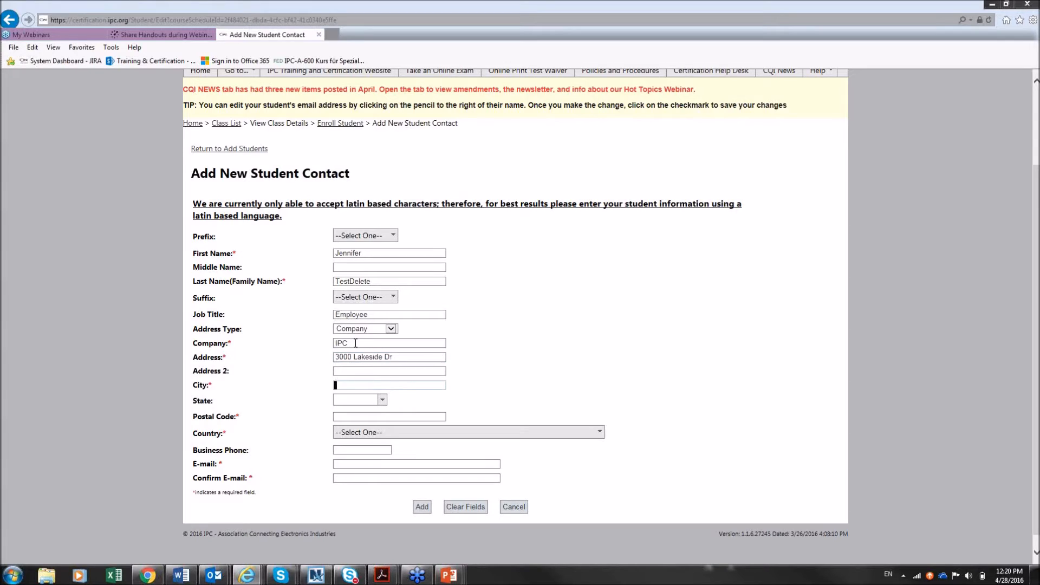
{"action": "type", "text": "Bar"}
{"action": "type", "text": "nockburn"}
{"action": "key", "text": "Tab"}
{"action": "type", "text": "IL"}
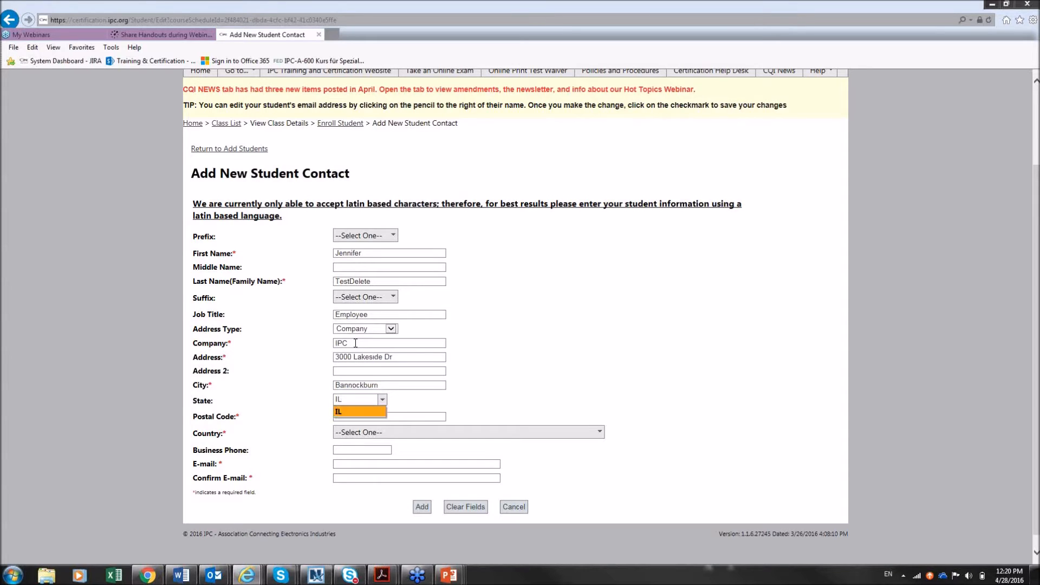
{"action": "key", "text": "Tab"}
{"action": "type", "text": "60086"}
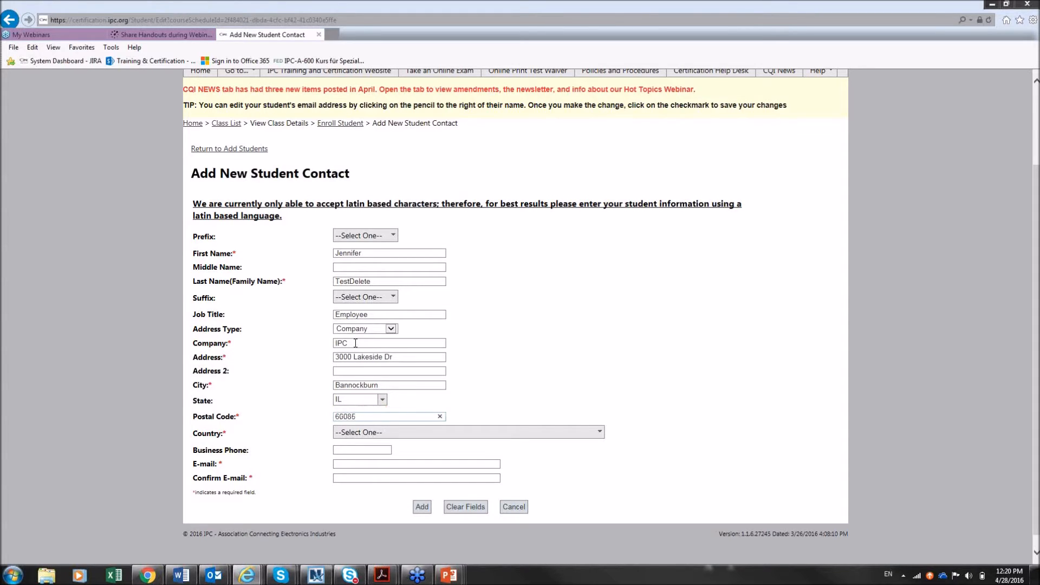
Set the Country to United States
{"action": "left_click", "coordinate": [377, 433]}
{"action": "key", "text": "u"}
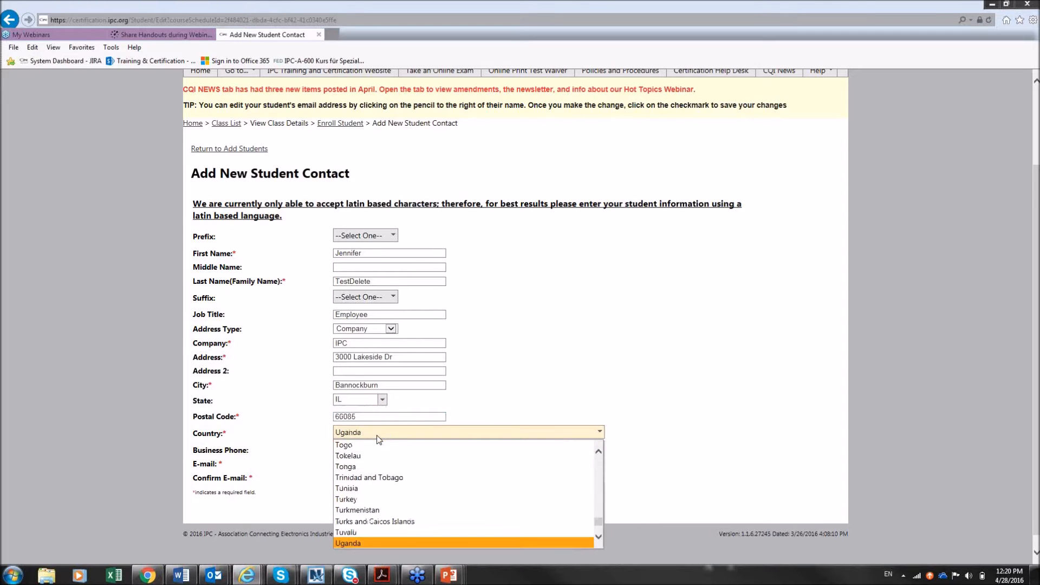
{"action": "left_click", "coordinate": [599, 539]}
{"action": "left_click", "coordinate": [599, 538]}
{"action": "left_click", "coordinate": [599, 538]}
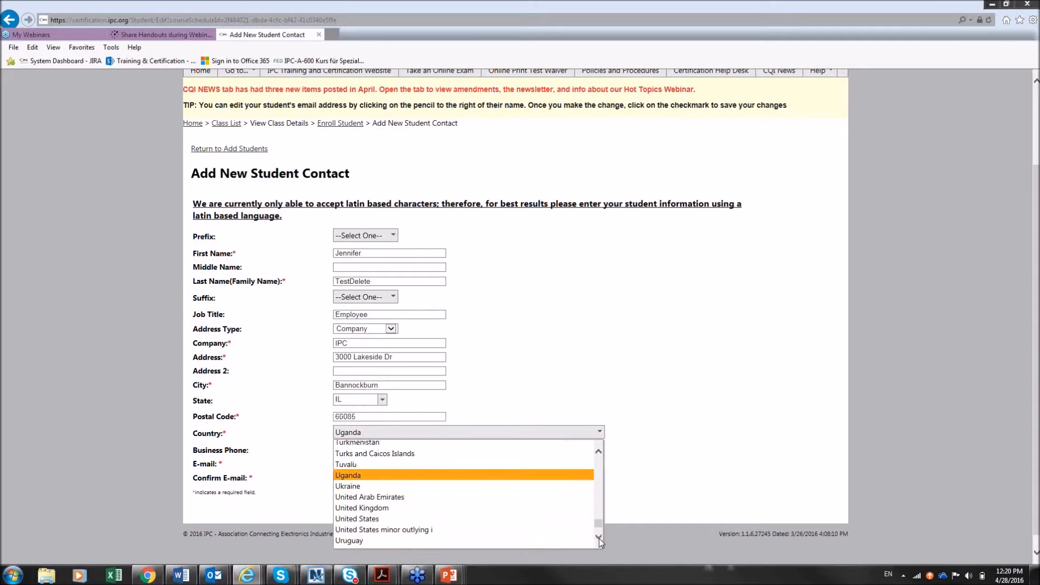
{"action": "left_click", "coordinate": [440, 516]}
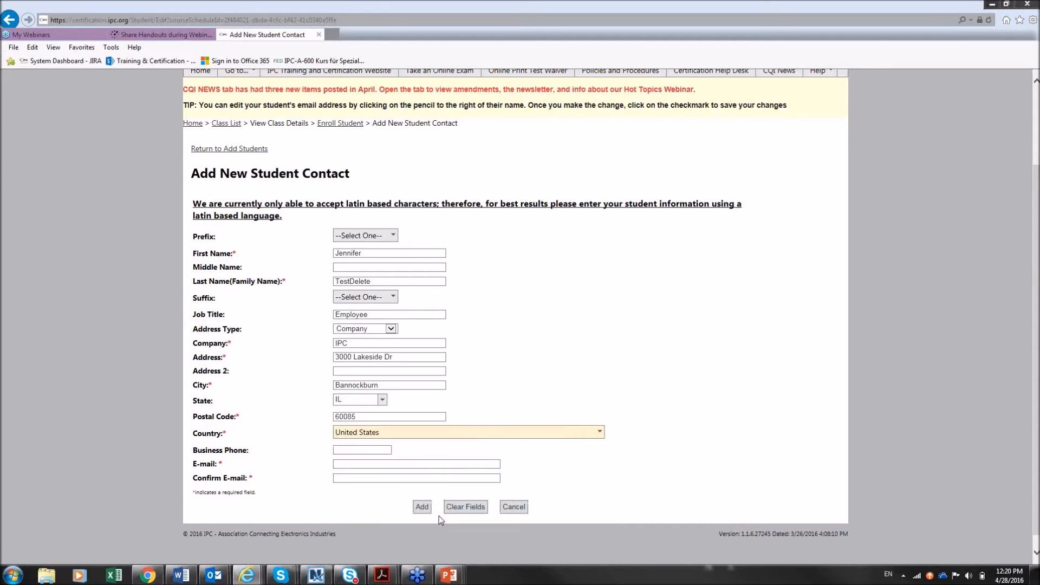
Enter and confirm the student's e-mail address, then add the student to the class
{"action": "left_click", "coordinate": [356, 466]}
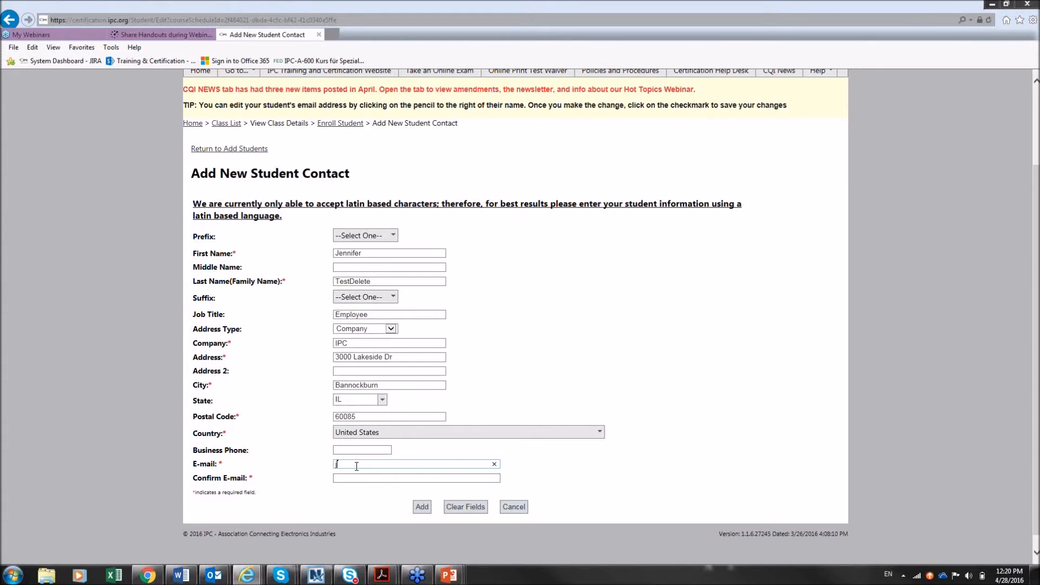
{"action": "key", "text": "Tab"}
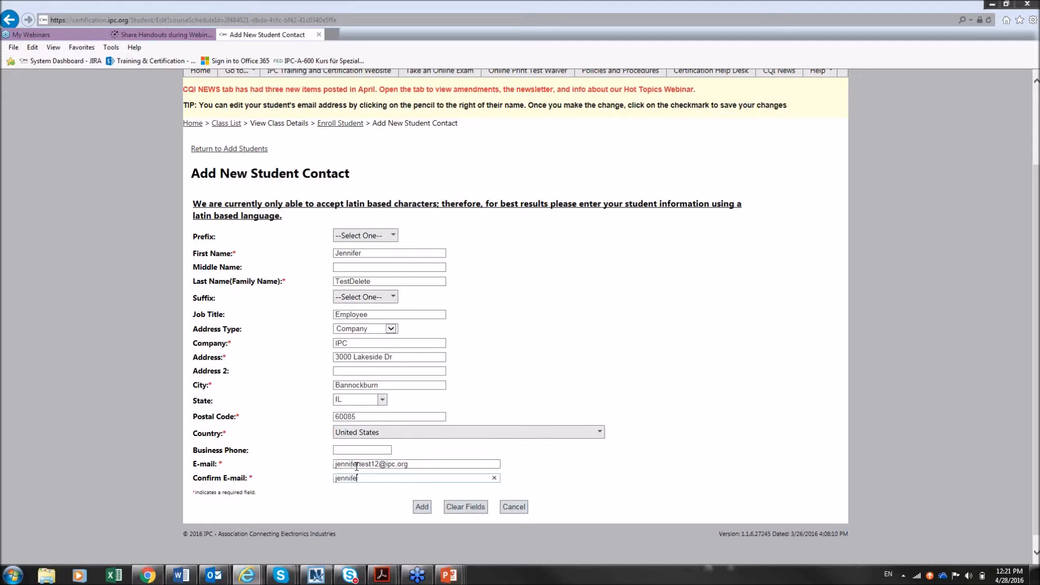
{"action": "left_click", "coordinate": [426, 509]}
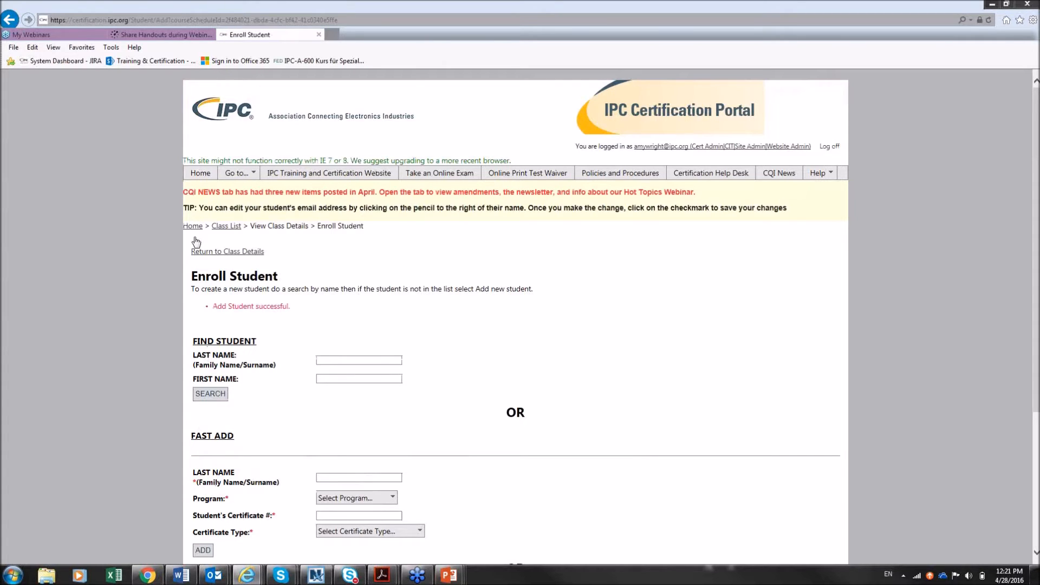
Go back to the class details showing the five enrolled students
{"action": "left_click", "coordinate": [206, 254]}
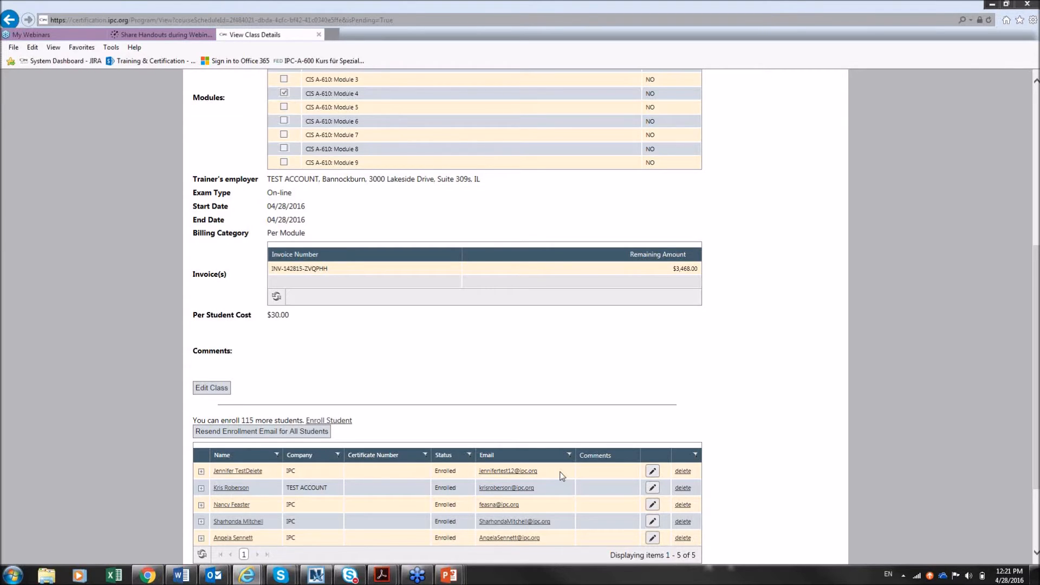
{"action": "mouse_move", "coordinate": [451, 578]}
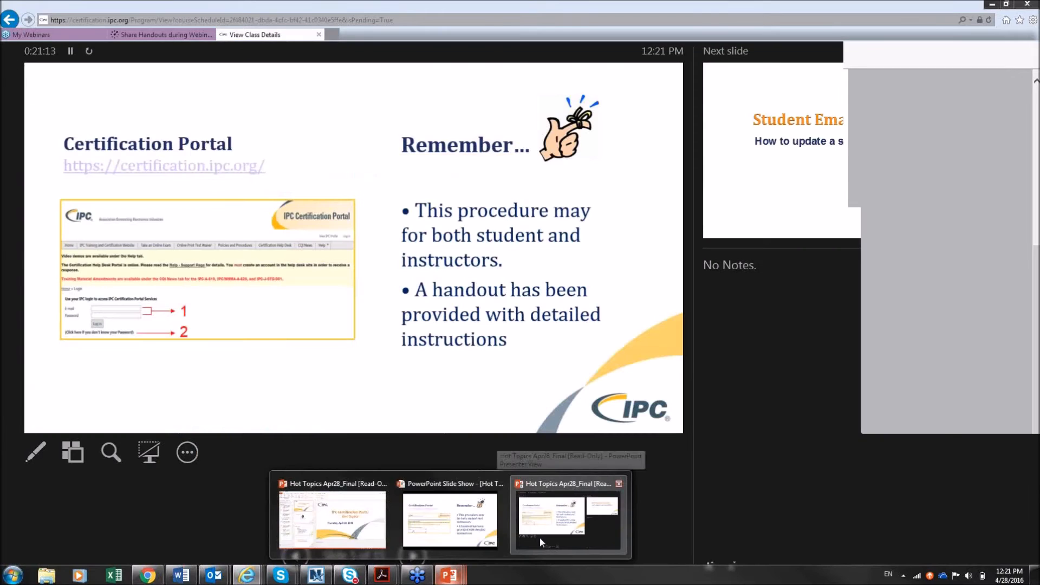
Return to PowerPoint Presenter View and advance past Online certificates to the certificate screenshots slide
{"action": "left_click", "coordinate": [539, 537]}
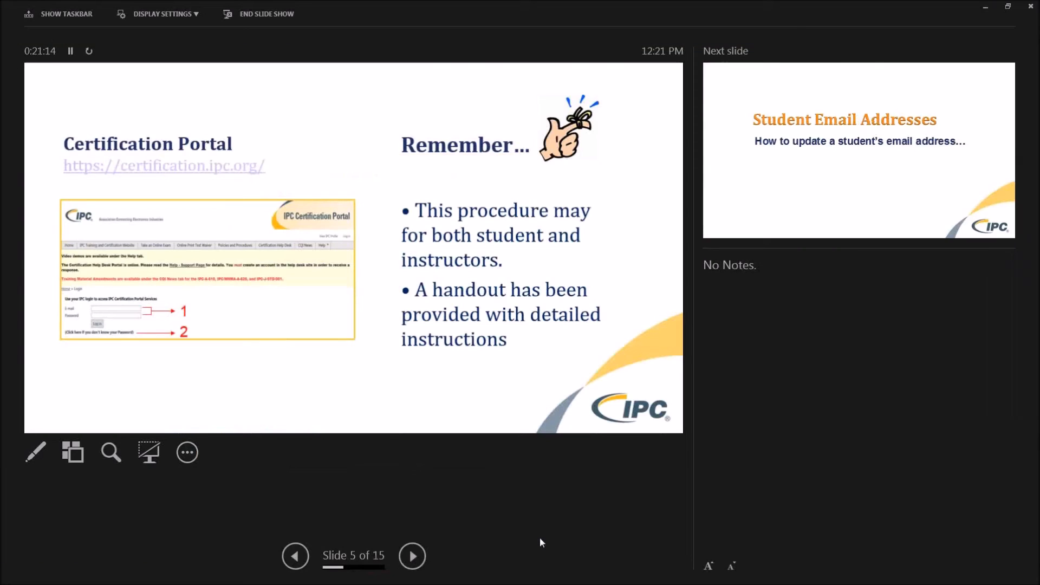
{"action": "left_click", "coordinate": [413, 557]}
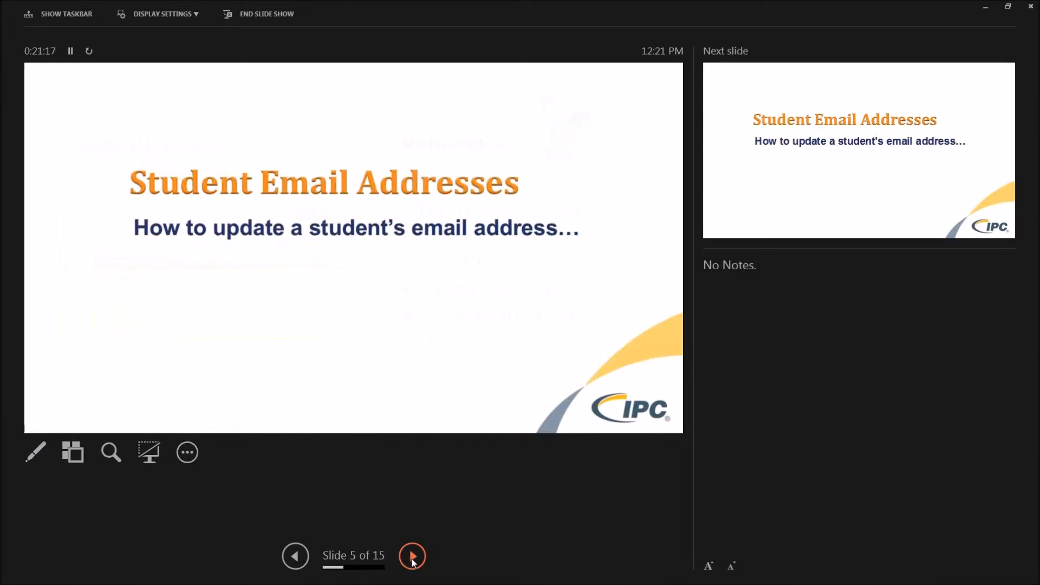
{"action": "left_click", "coordinate": [413, 558]}
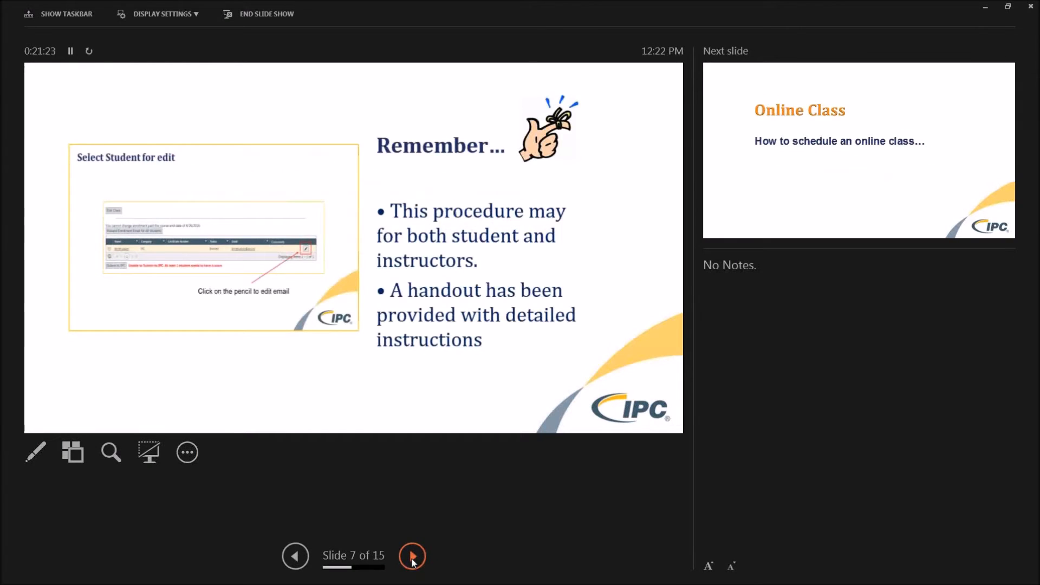
{"action": "left_click", "coordinate": [413, 558]}
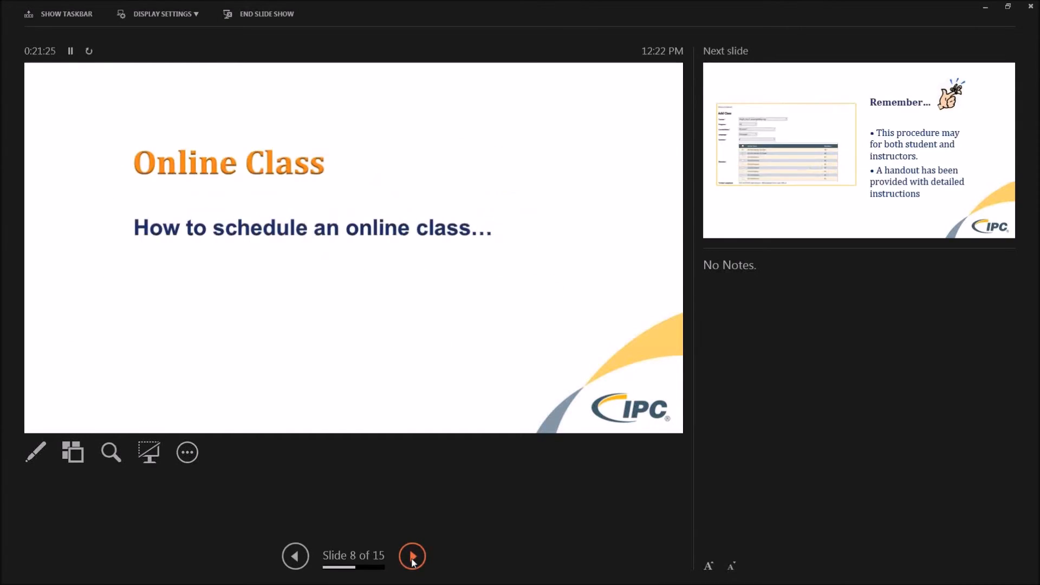
{"action": "left_click", "coordinate": [413, 558]}
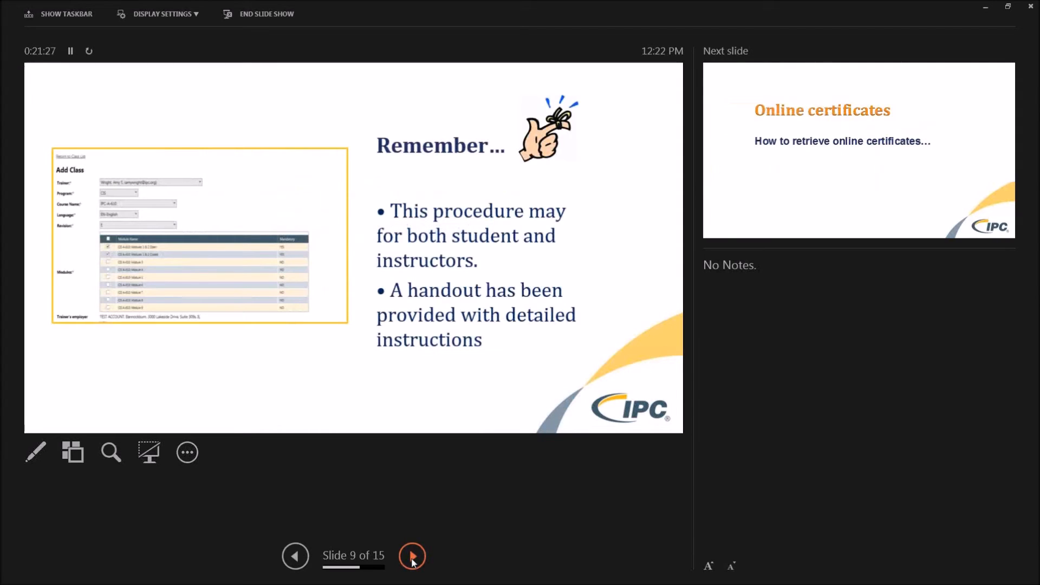
{"action": "left_click", "coordinate": [412, 558]}
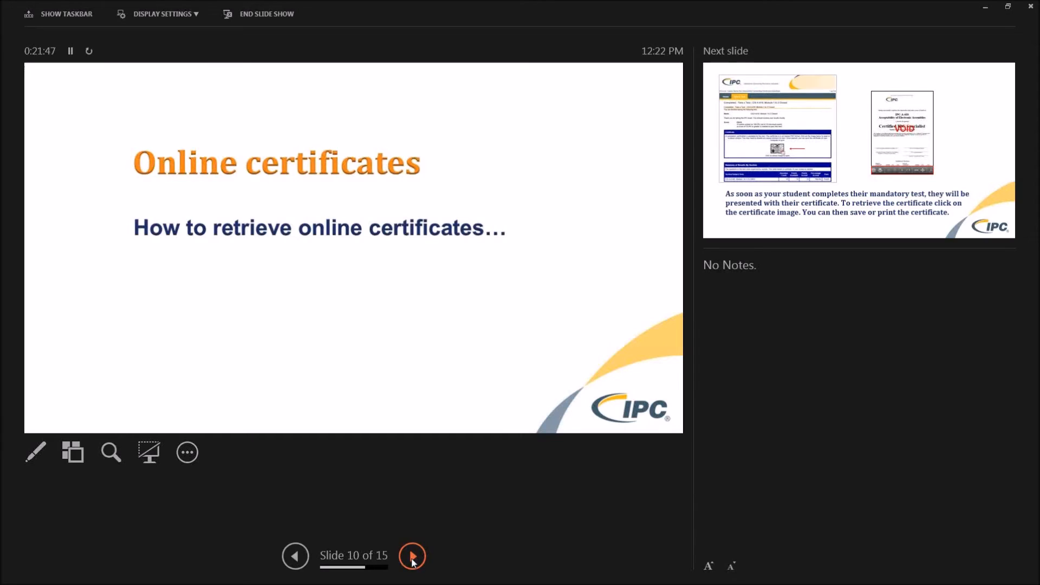
{"action": "left_click", "coordinate": [413, 556]}
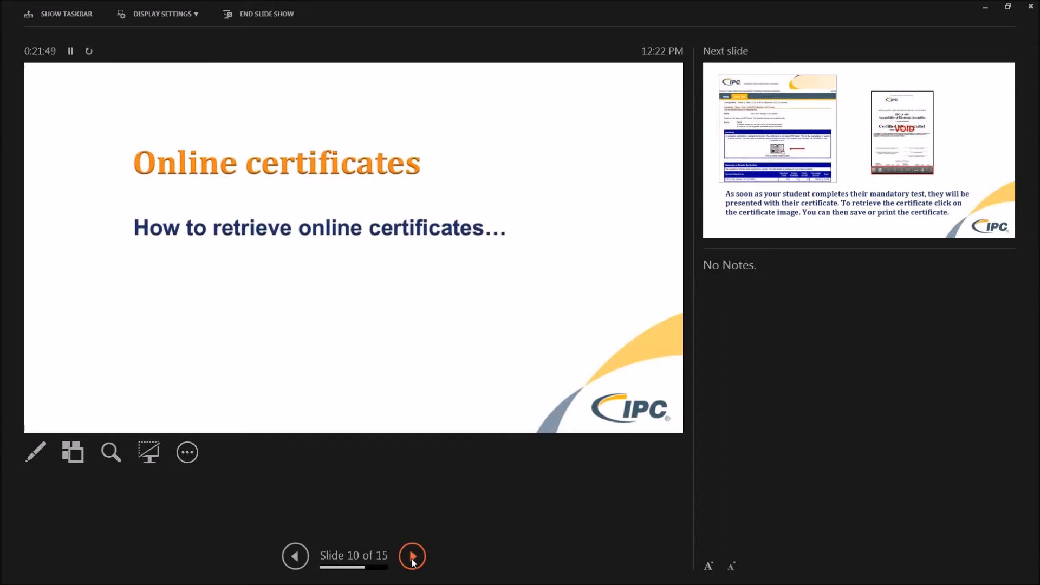